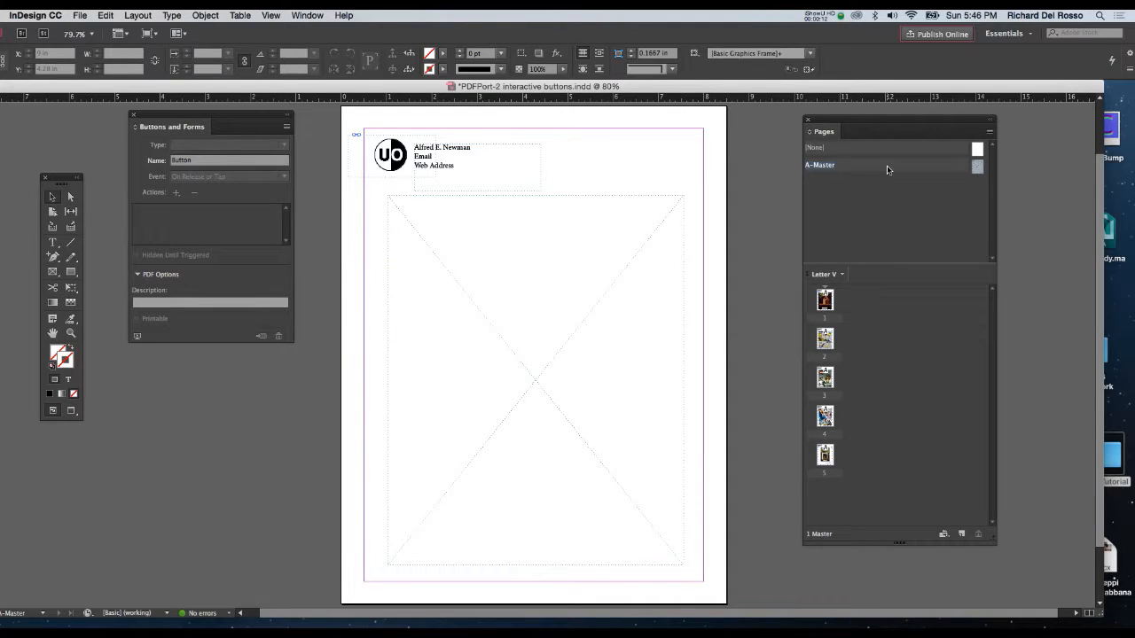
Look through pages 2 and 3 of the portfolio and return to the A-Master page.
{"action": "left_click", "coordinate": [674, 218]}
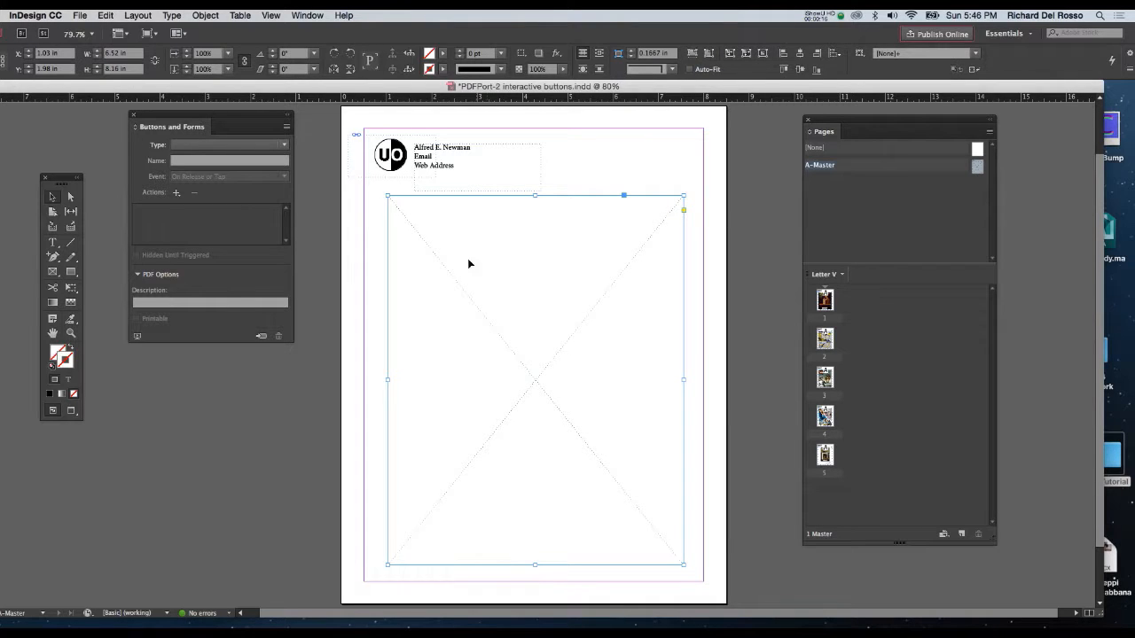
{"action": "double_click", "coordinate": [825, 339]}
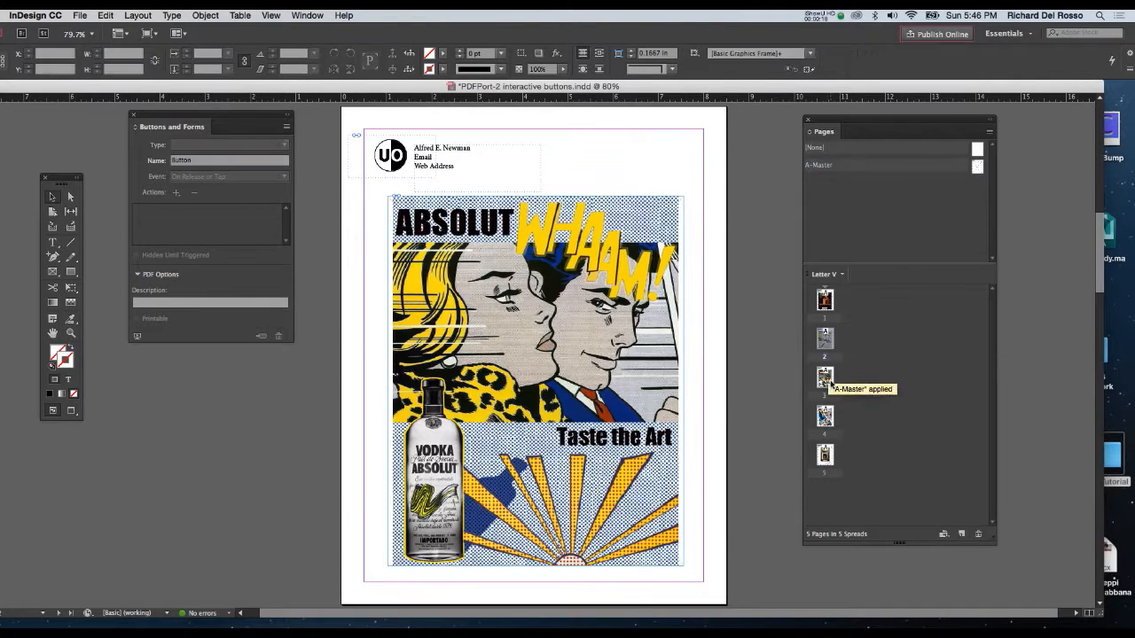
{"action": "double_click", "coordinate": [824, 378]}
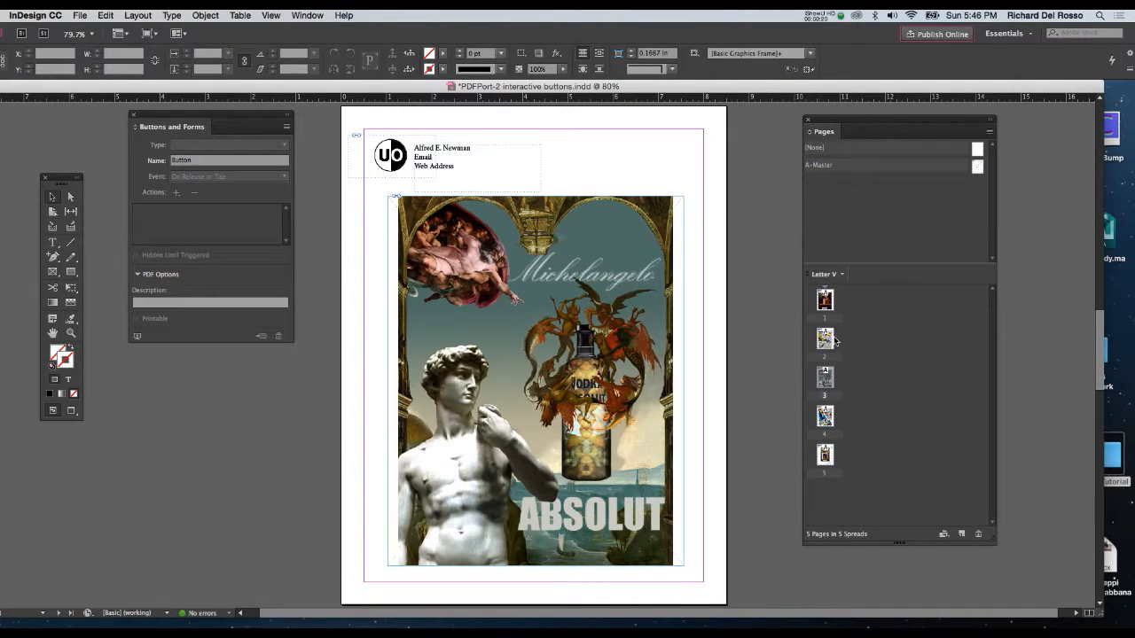
{"action": "left_click", "coordinate": [978, 166]}
{"action": "double_click", "coordinate": [978, 166]}
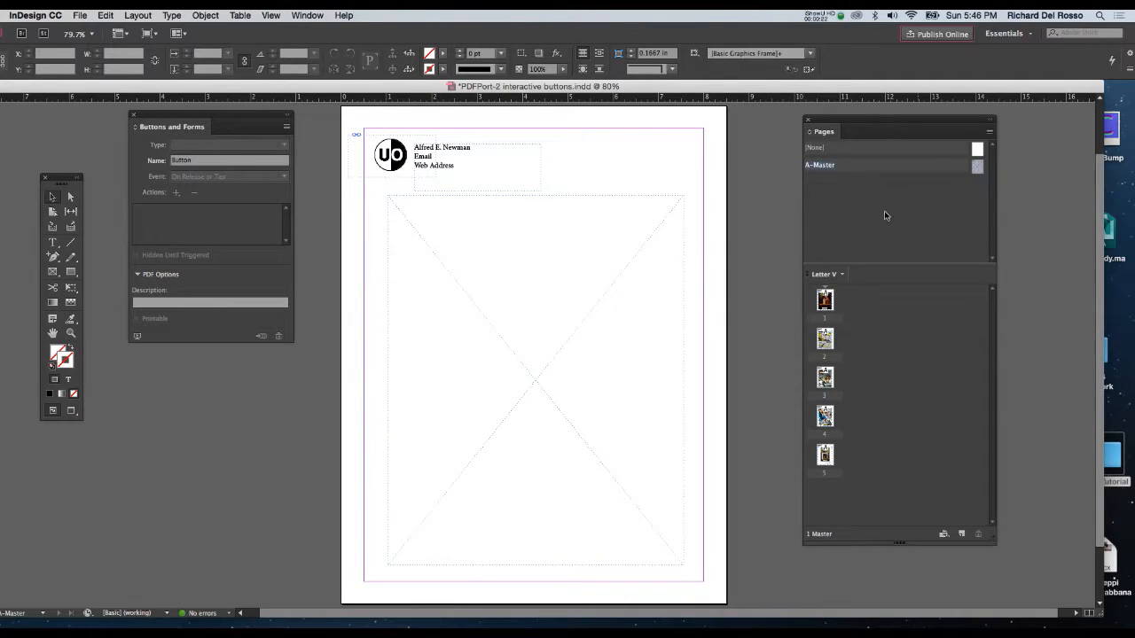
Draw an empty rectangular frame about 2.6 × 0.7 in below the large placeholder on the A-Master page.
{"action": "left_click_drag", "start_coordinate": [553, 329], "coordinate": [532, 216]}
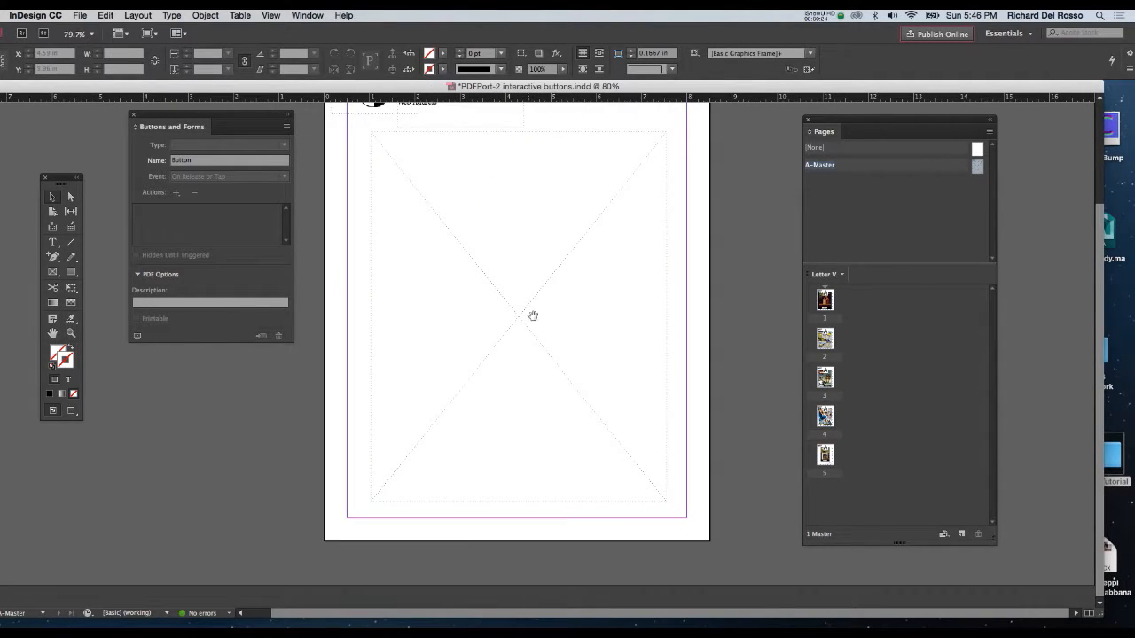
{"action": "key", "text": "f"}
{"action": "left_click_drag", "start_coordinate": [468, 504], "coordinate": [585, 538]}
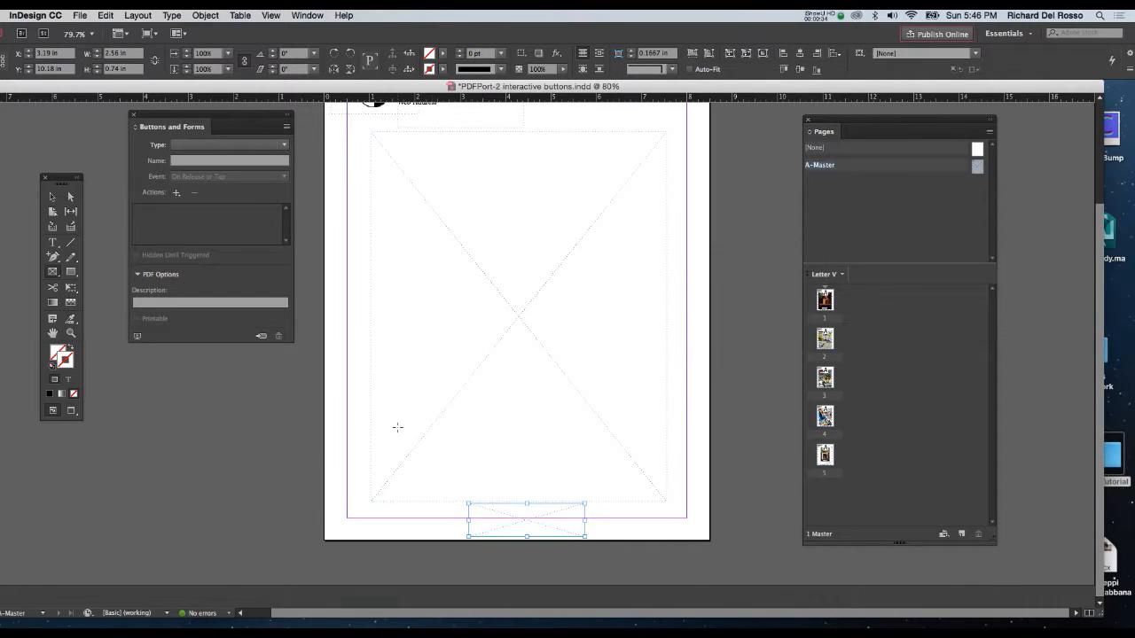
Place the image button.jpg into the new frame below the large placeholder.
{"action": "left_click", "coordinate": [51, 197]}
{"action": "key", "text": "super+d"}
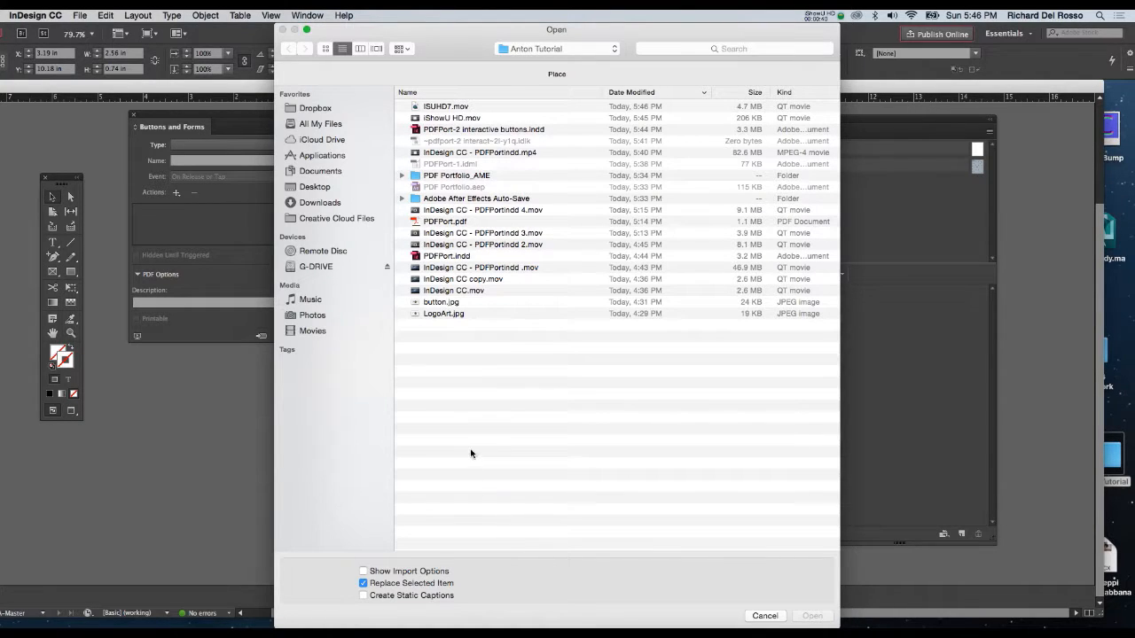
{"action": "left_click", "coordinate": [445, 303]}
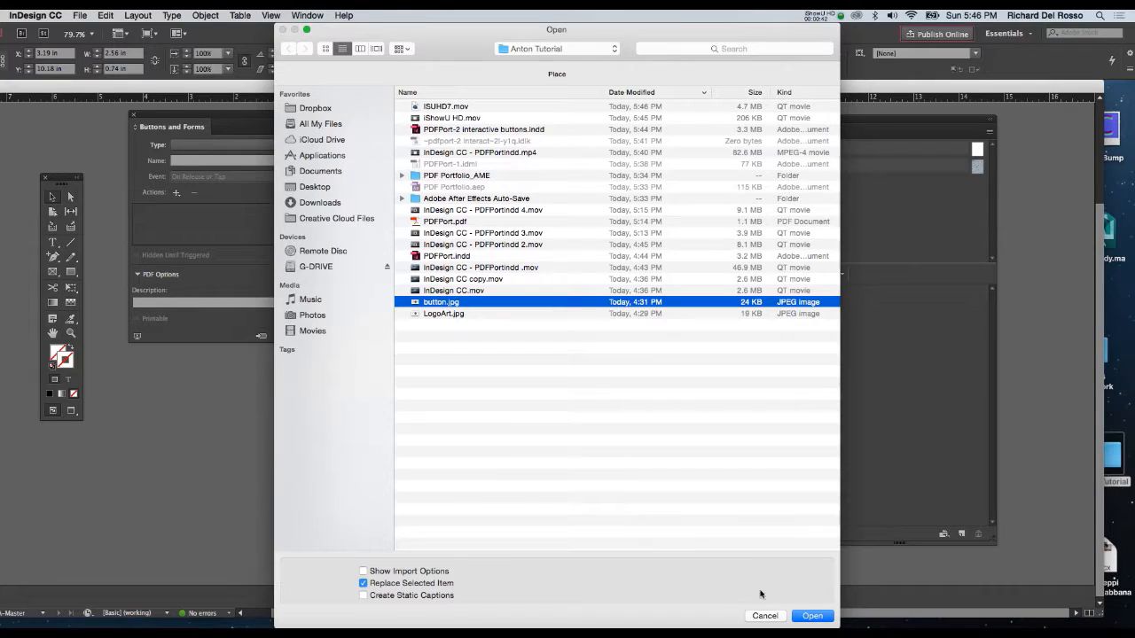
{"action": "left_click", "coordinate": [811, 616]}
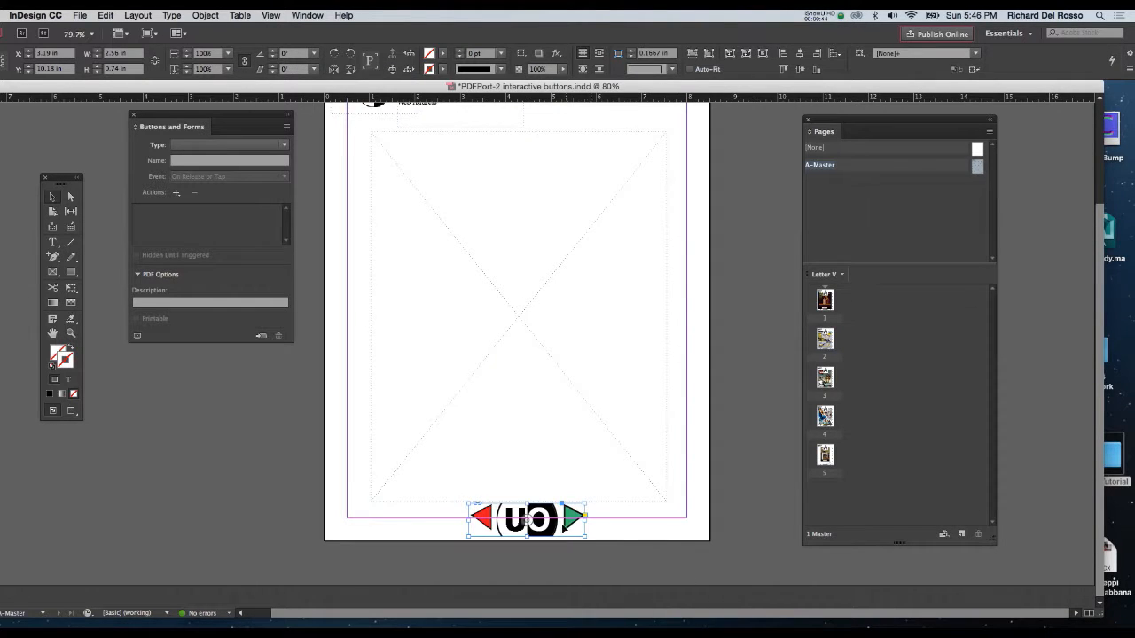
Fit the button image proportionally inside its frame and narrow the frame to about 1.52 × 0.72 in.
{"action": "right_click", "coordinate": [549, 525]}
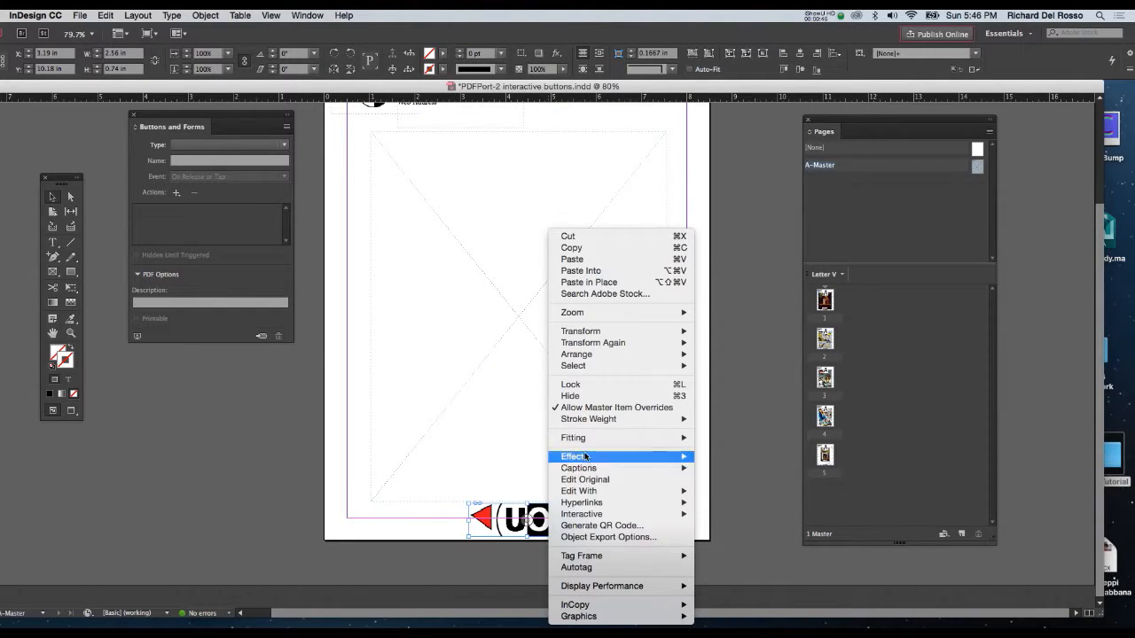
{"action": "mouse_move", "coordinate": [588, 439]}
{"action": "left_click", "coordinate": [737, 452]}
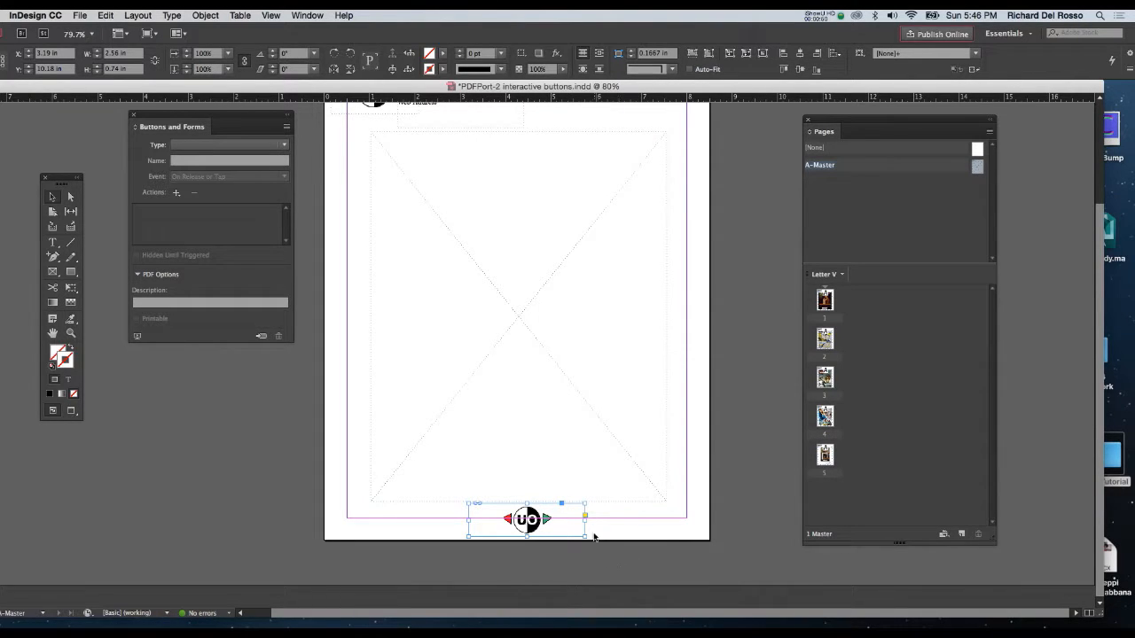
{"action": "left_click_drag", "start_coordinate": [584, 535], "coordinate": [564, 535]}
{"action": "left_click_drag", "start_coordinate": [470, 520], "coordinate": [494, 520]}
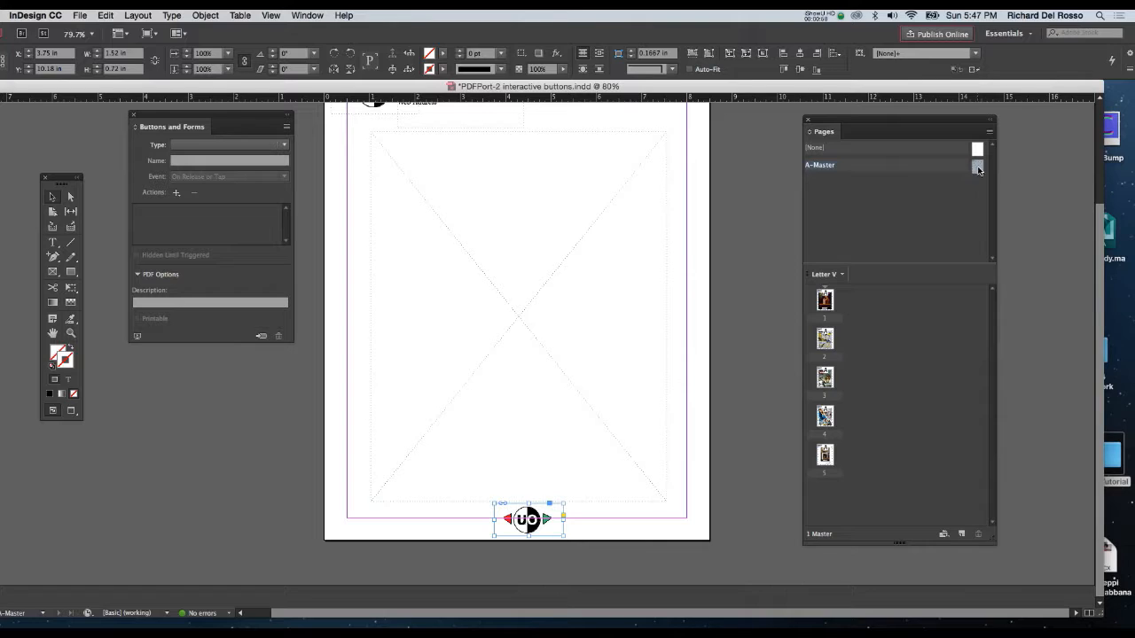
Check how the master's button artwork appears on page 3 and return to the A-Master page.
{"action": "left_click_drag", "start_coordinate": [978, 169], "coordinate": [978, 170]}
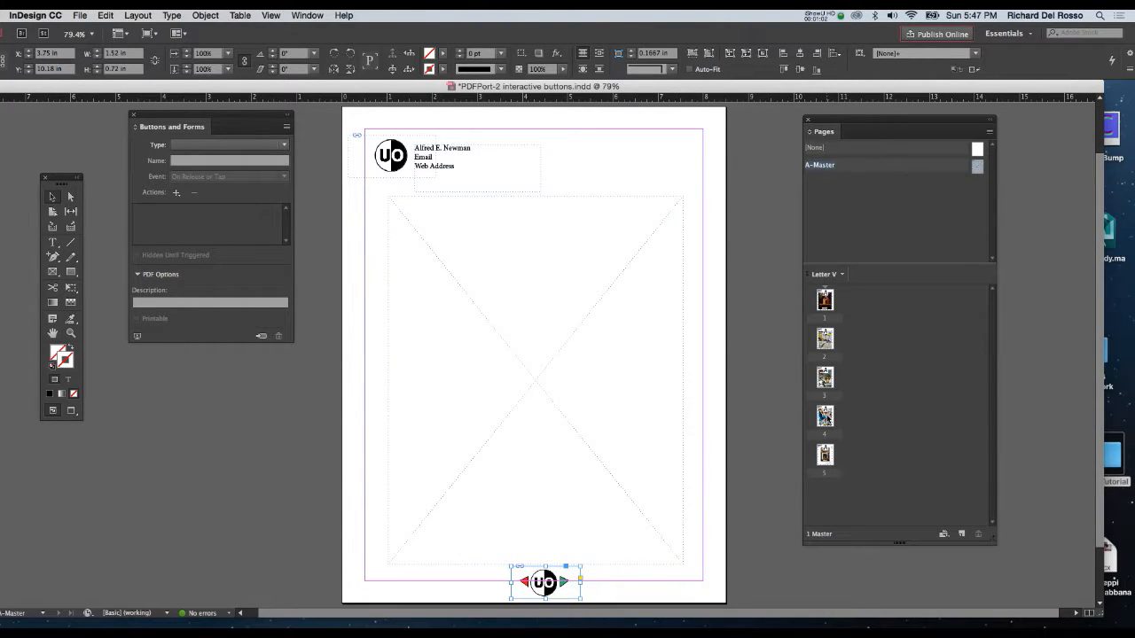
{"action": "double_click", "coordinate": [825, 381]}
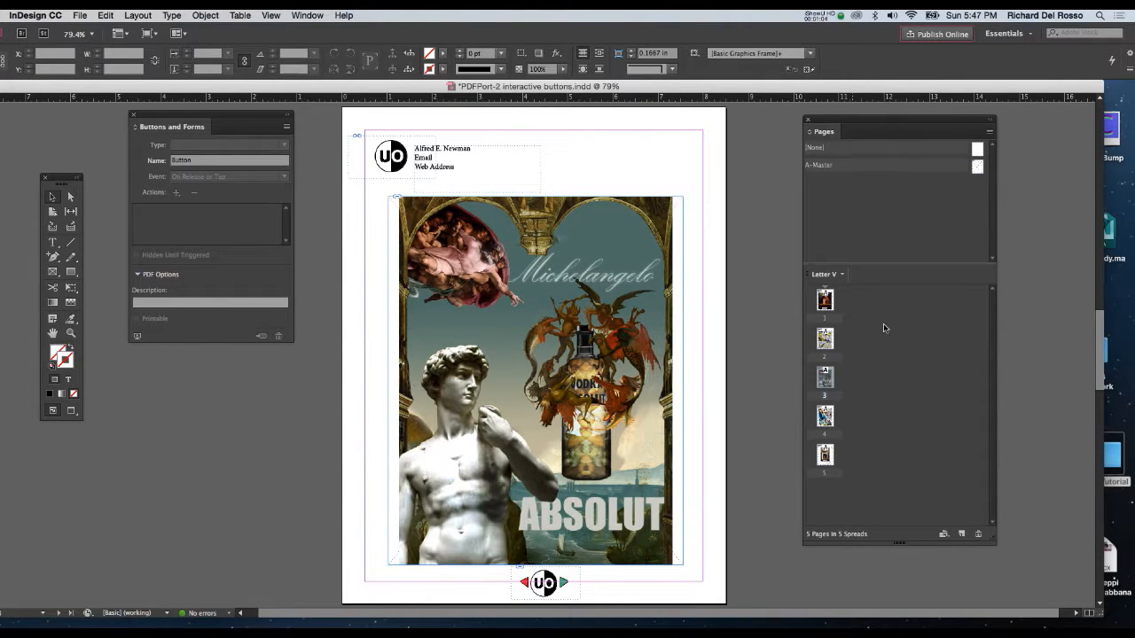
{"action": "double_click", "coordinate": [977, 168]}
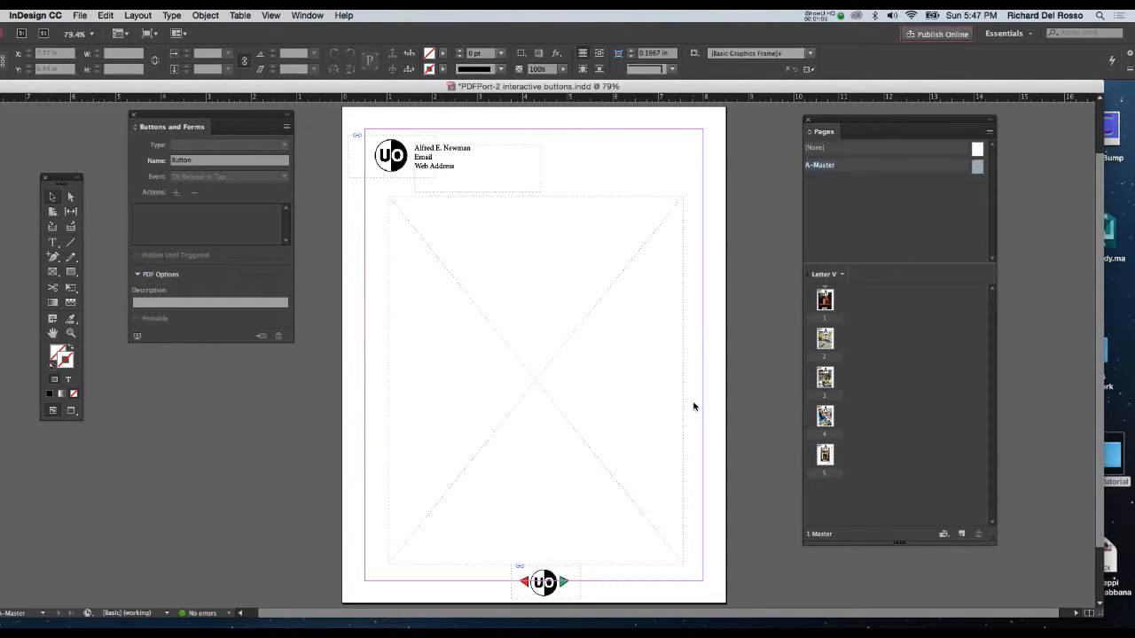
Shift the button artwork slightly left on the A-Master page, to an X position of about 3.51 in.
{"action": "left_click", "coordinate": [544, 585]}
{"action": "left_click", "coordinate": [544, 585]}
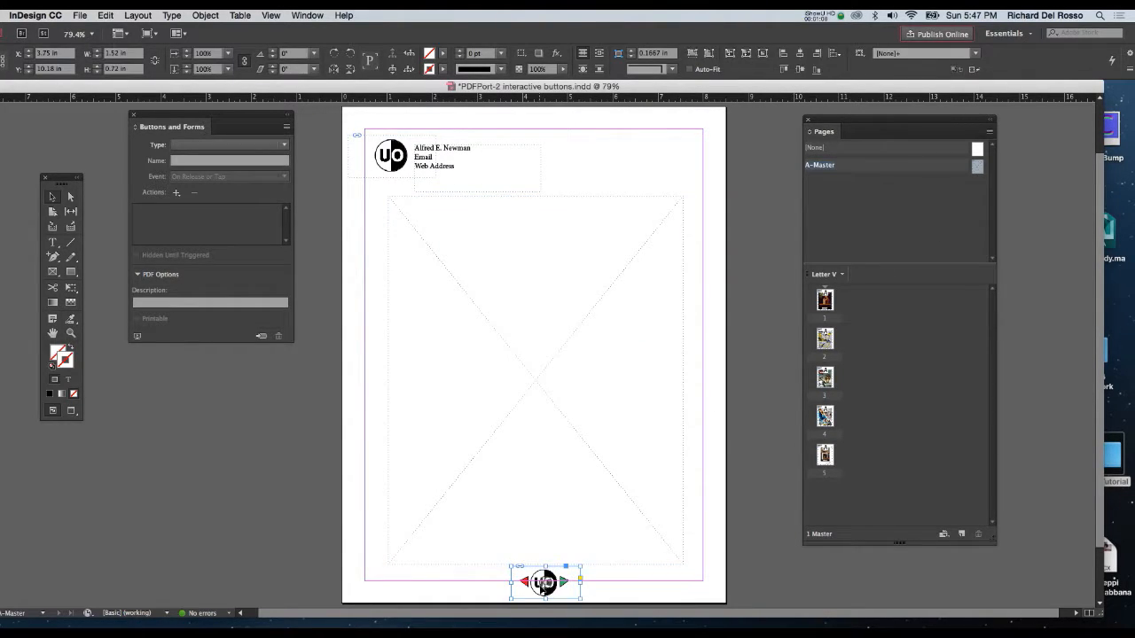
{"action": "left_click_drag", "start_coordinate": [543, 586], "coordinate": [534, 588]}
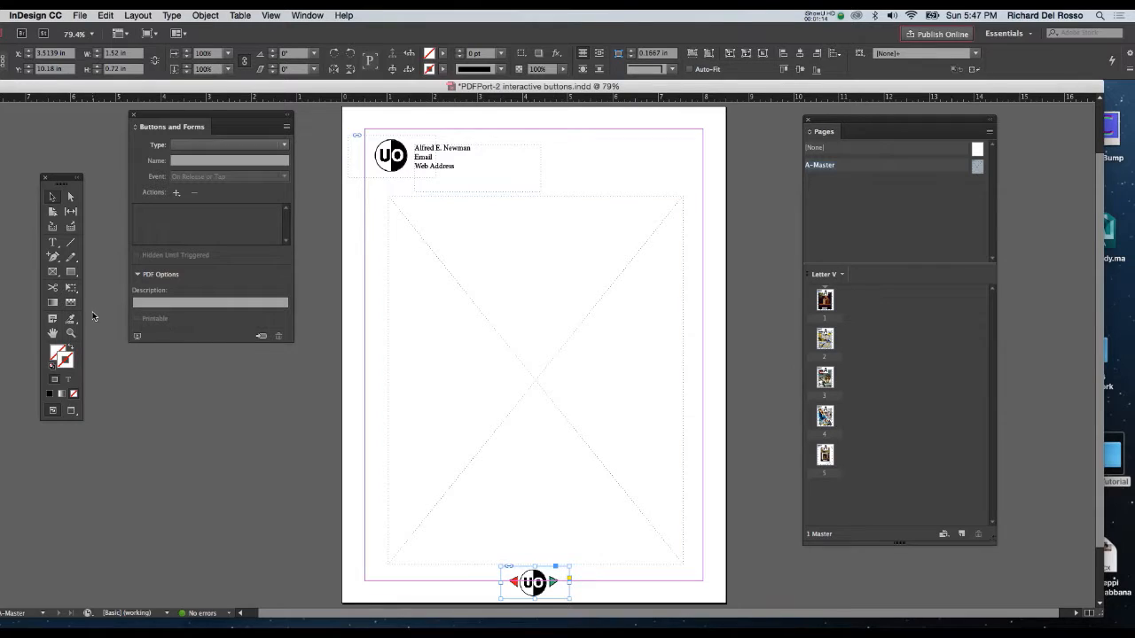
Draw an empty rectangular frame about 0.91 × 1.11 in over the red arrow and left half of the logo.
{"action": "left_click", "coordinate": [54, 275]}
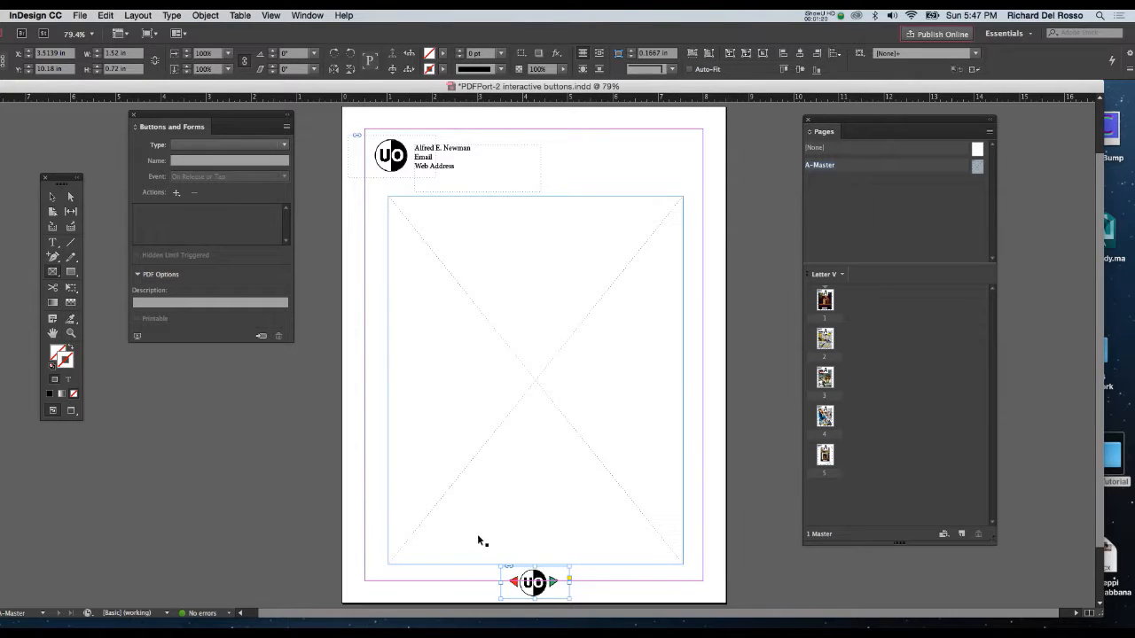
{"action": "left_click_drag", "start_coordinate": [477, 534], "coordinate": [522, 366]}
{"action": "key", "text": "super+z"}
{"action": "key", "text": "super+equal"}
{"action": "key", "text": "super+equal"}
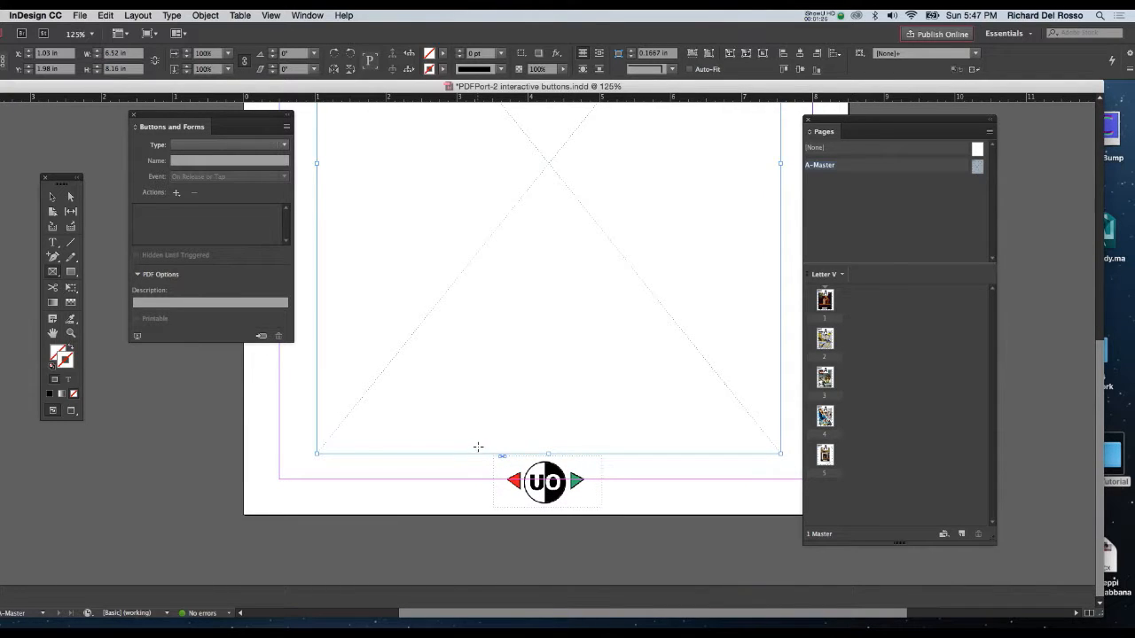
{"action": "mouse_move", "coordinate": [478, 442]}
{"action": "left_mouse_down"}
{"action": "mouse_move", "coordinate": [481, 465]}
{"action": "mouse_move", "coordinate": [545, 521]}
{"action": "left_mouse_up"}
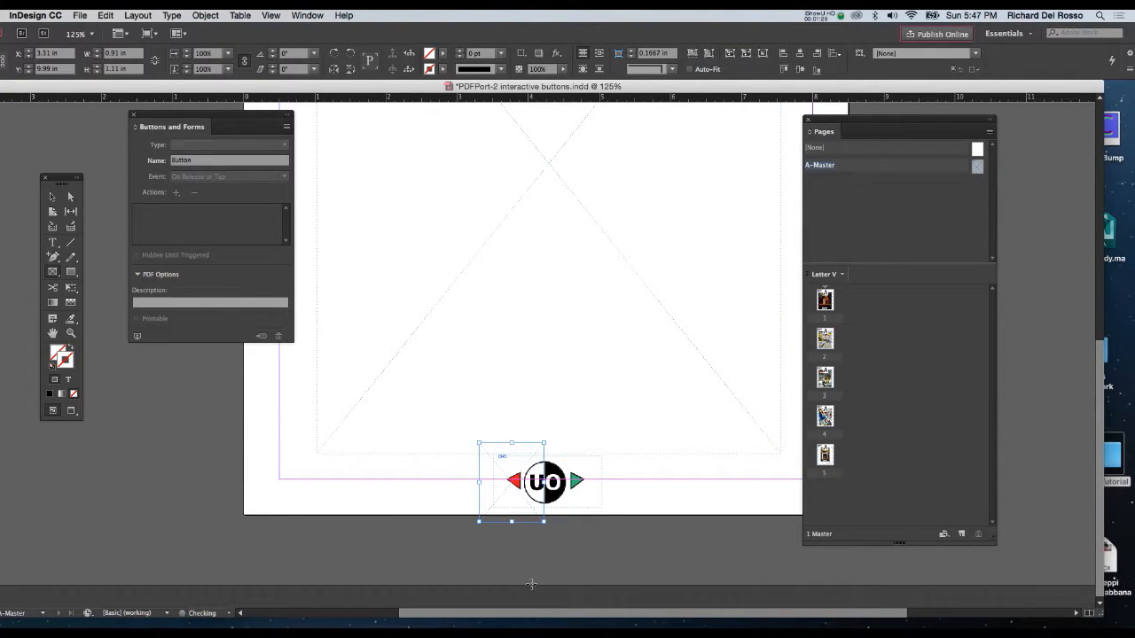
Convert the empty frame over the red arrow into an interactive element of type Button.
{"action": "left_click", "coordinate": [310, 15]}
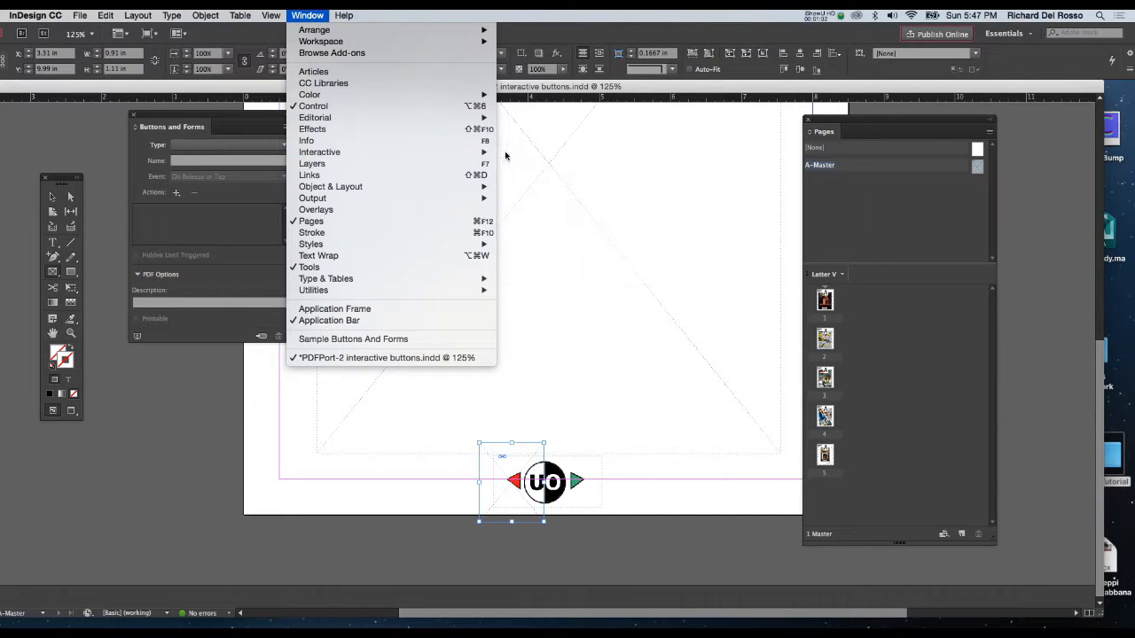
{"action": "mouse_move", "coordinate": [474, 154]}
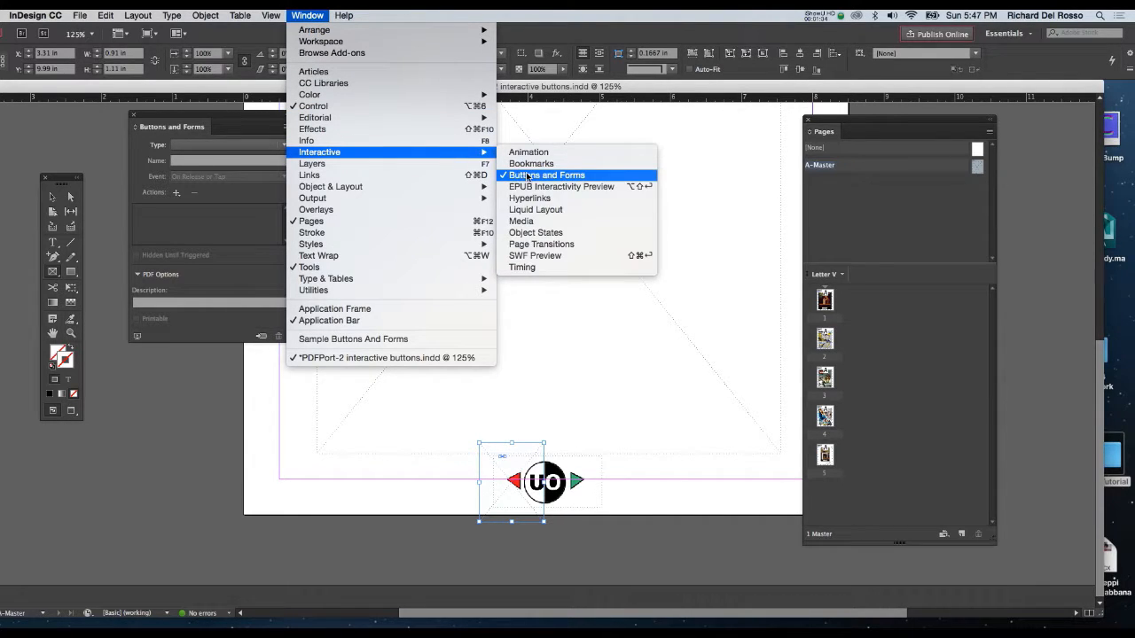
{"action": "left_click", "coordinate": [218, 117]}
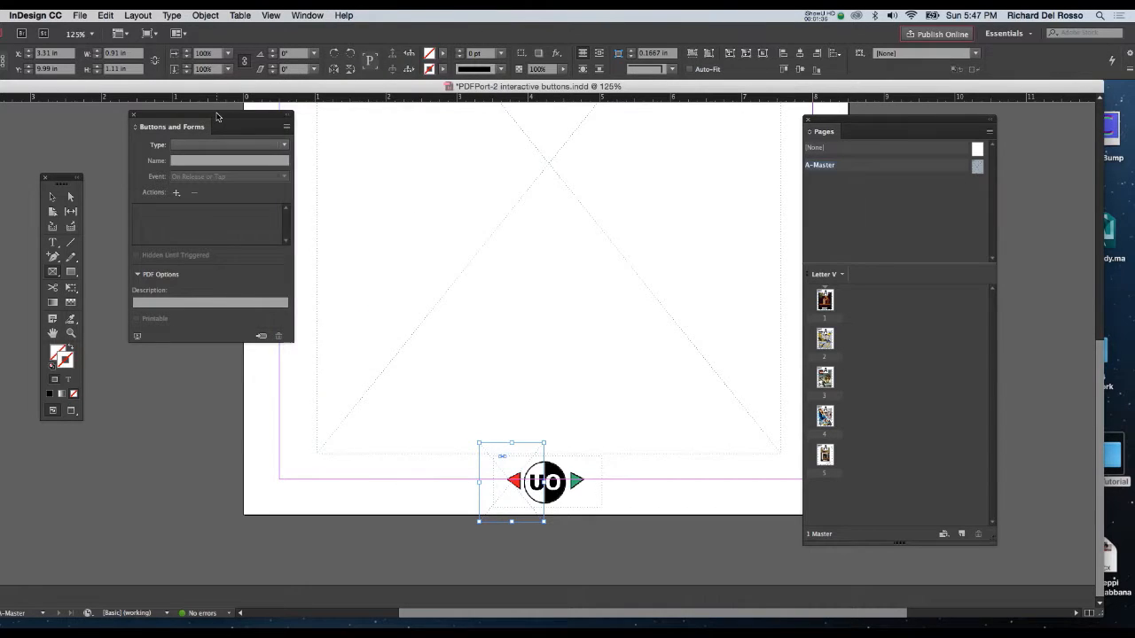
{"action": "left_click_drag", "start_coordinate": [218, 117], "coordinate": [622, 138]}
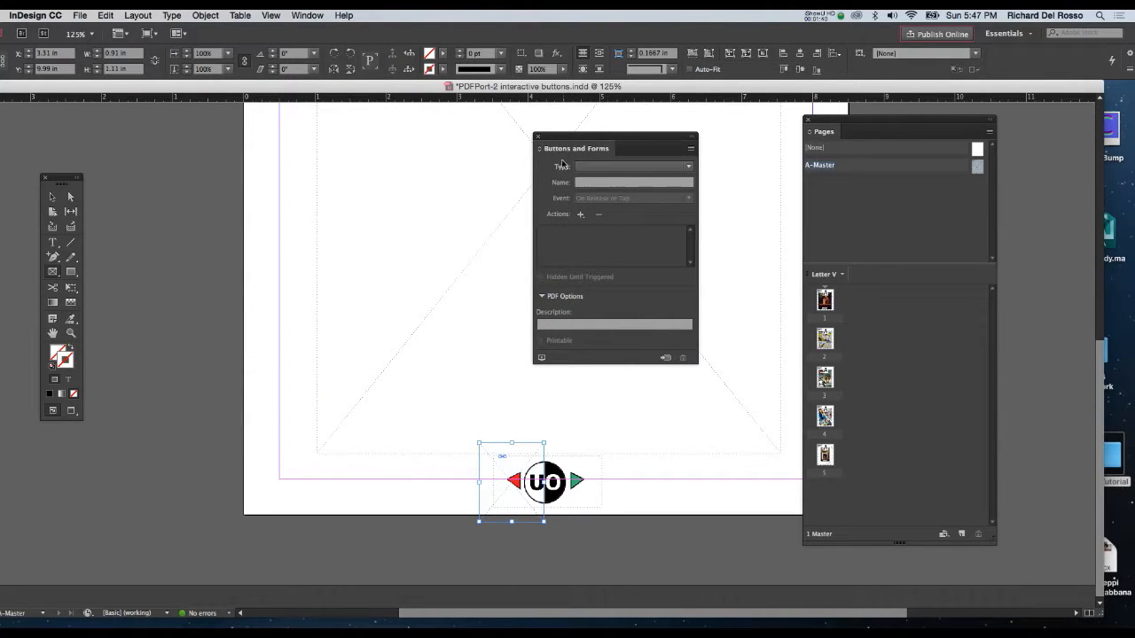
{"action": "left_click", "coordinate": [611, 168]}
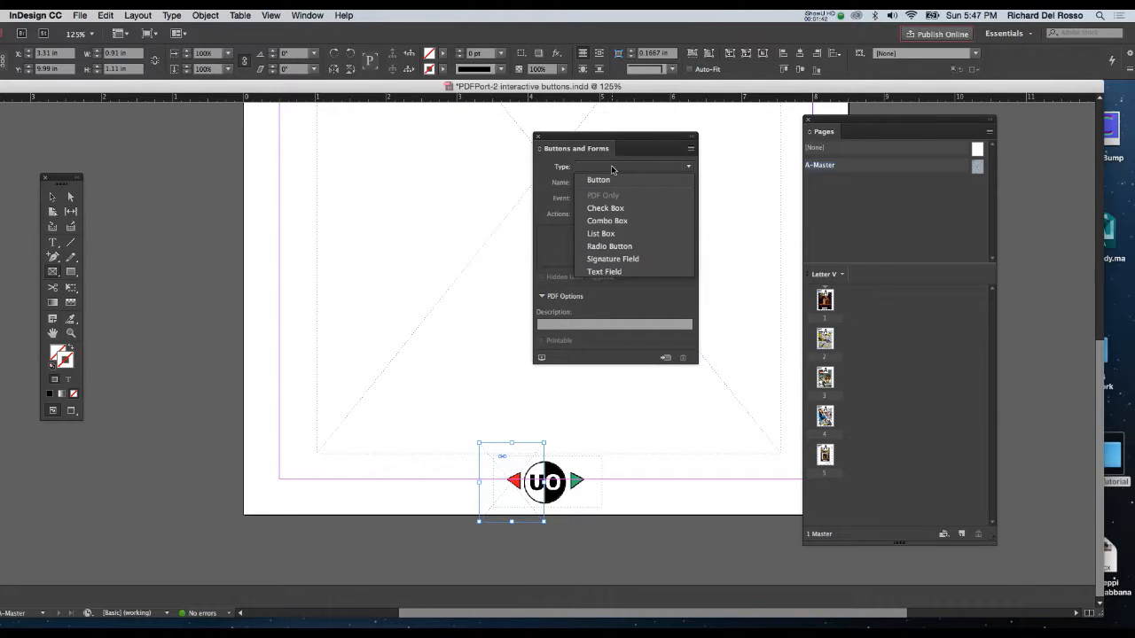
{"action": "left_click", "coordinate": [611, 180]}
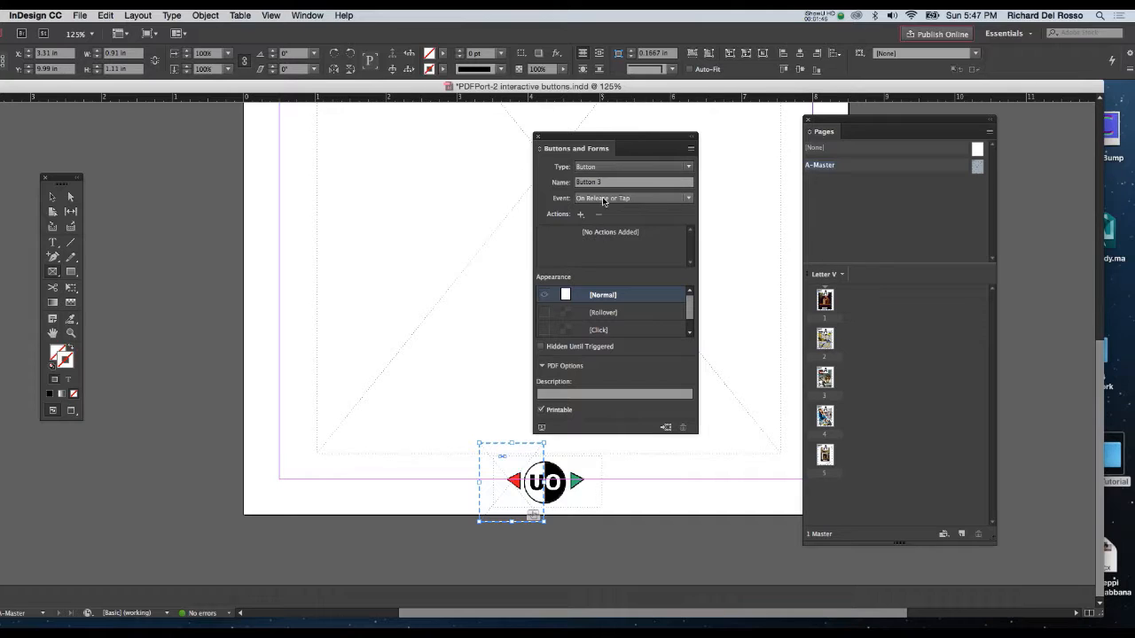
Set the red-arrow button's event to On Click and add the Go To Last Page action.
{"action": "left_click", "coordinate": [619, 198]}
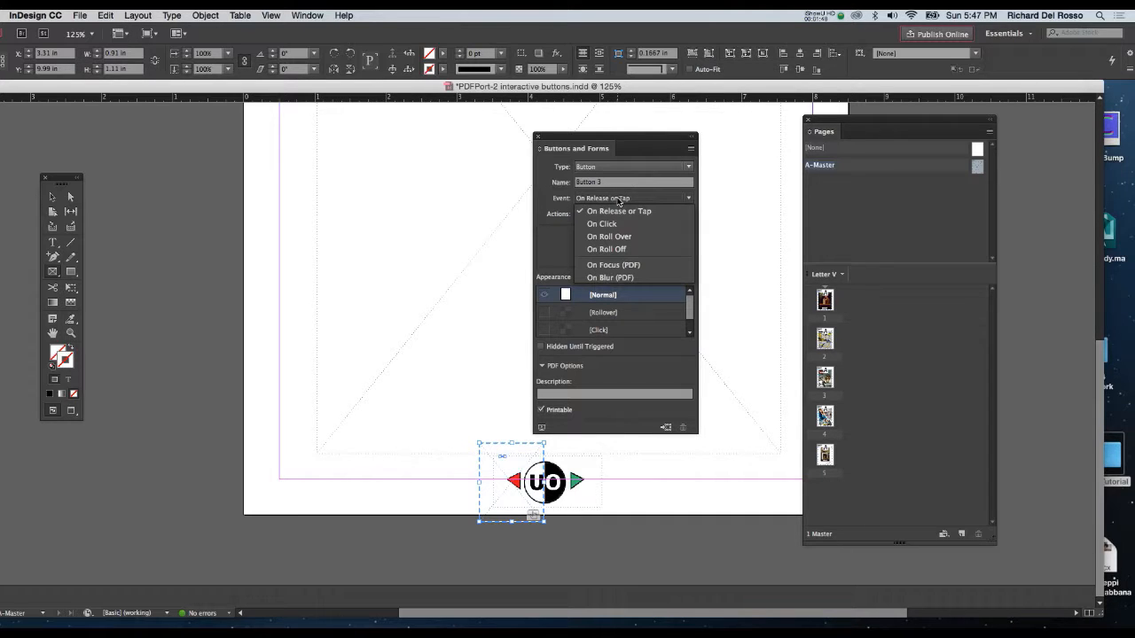
{"action": "left_click", "coordinate": [620, 226]}
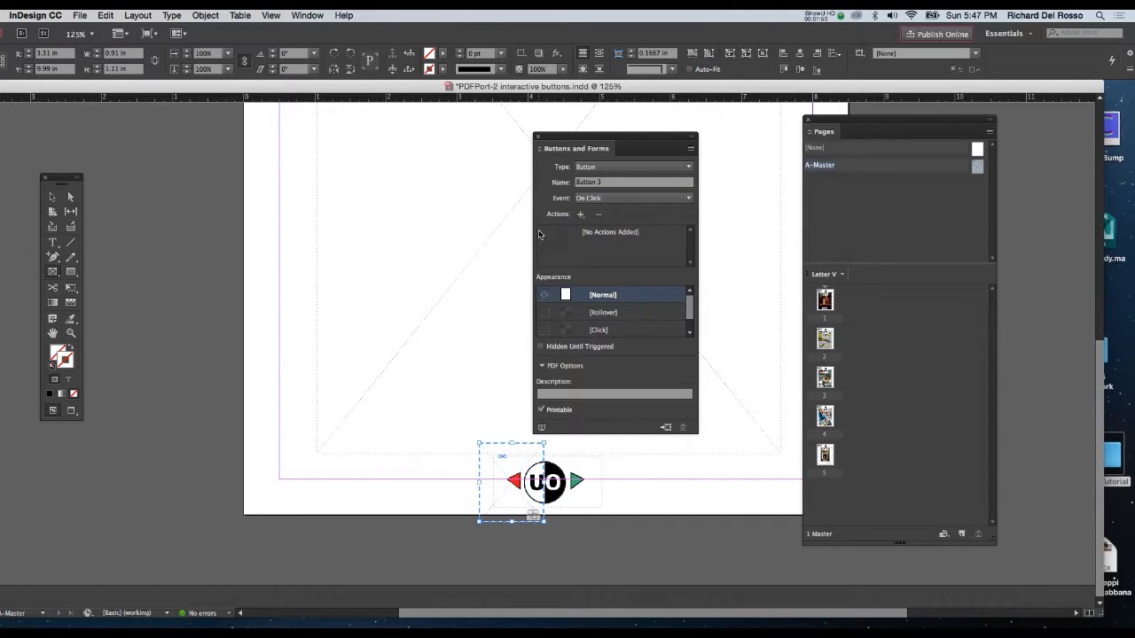
{"action": "left_click", "coordinate": [581, 215]}
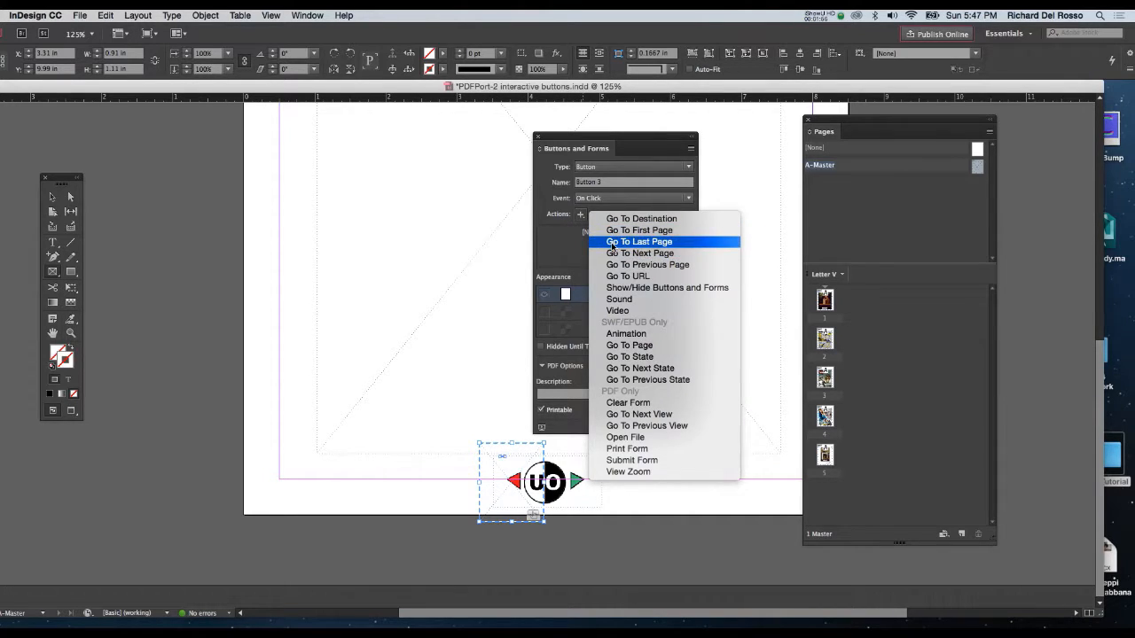
{"action": "left_click", "coordinate": [611, 242]}
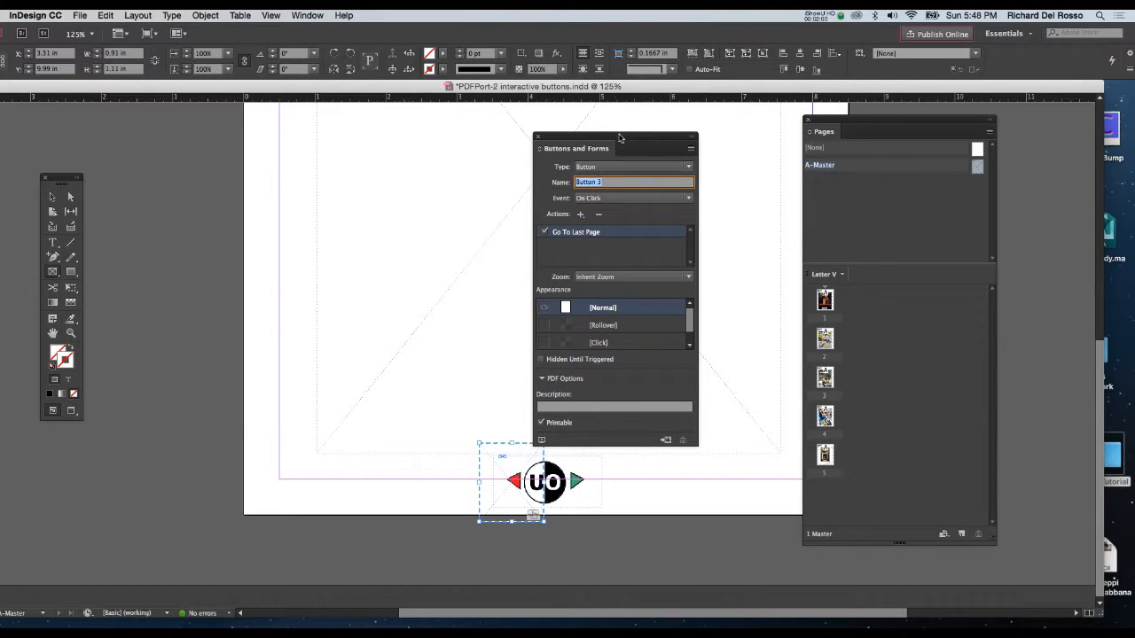
Draw an empty frame about 1.4 × 1.3 in over the green arrow and convert it into a Button.
{"action": "left_click_drag", "start_coordinate": [618, 138], "coordinate": [629, 109]}
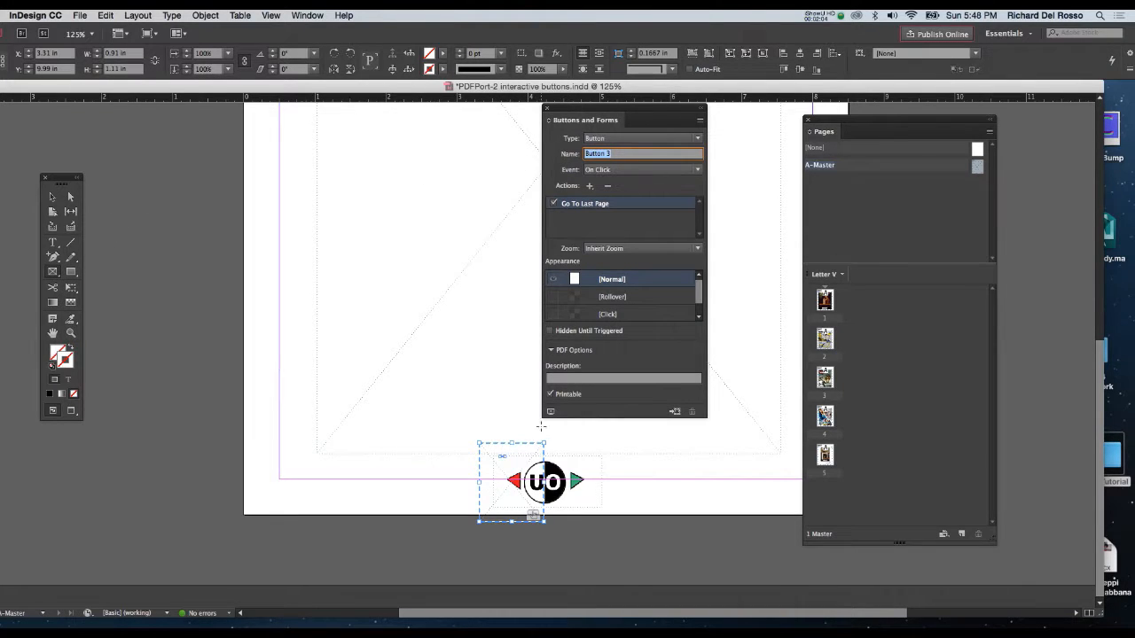
{"action": "left_click_drag", "start_coordinate": [649, 434], "coordinate": [549, 527]}
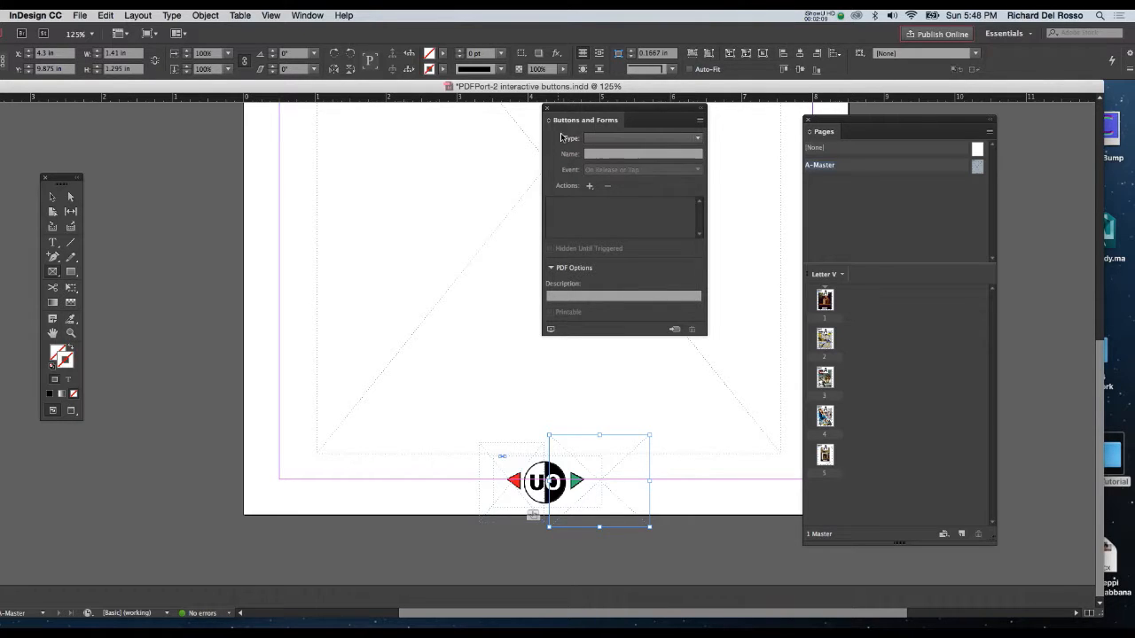
{"action": "left_click", "coordinate": [625, 140]}
{"action": "left_click", "coordinate": [625, 151]}
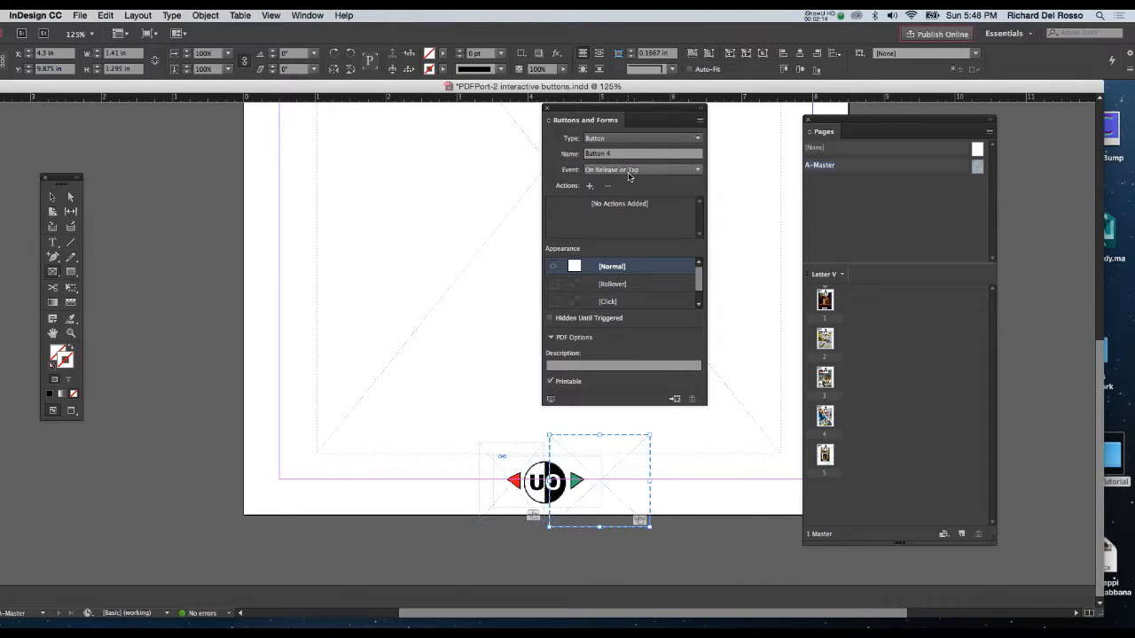
Set the green-arrow button's event to On Click, add the Go To Next Page action, and save the document.
{"action": "left_click", "coordinate": [628, 175]}
{"action": "left_click", "coordinate": [630, 195]}
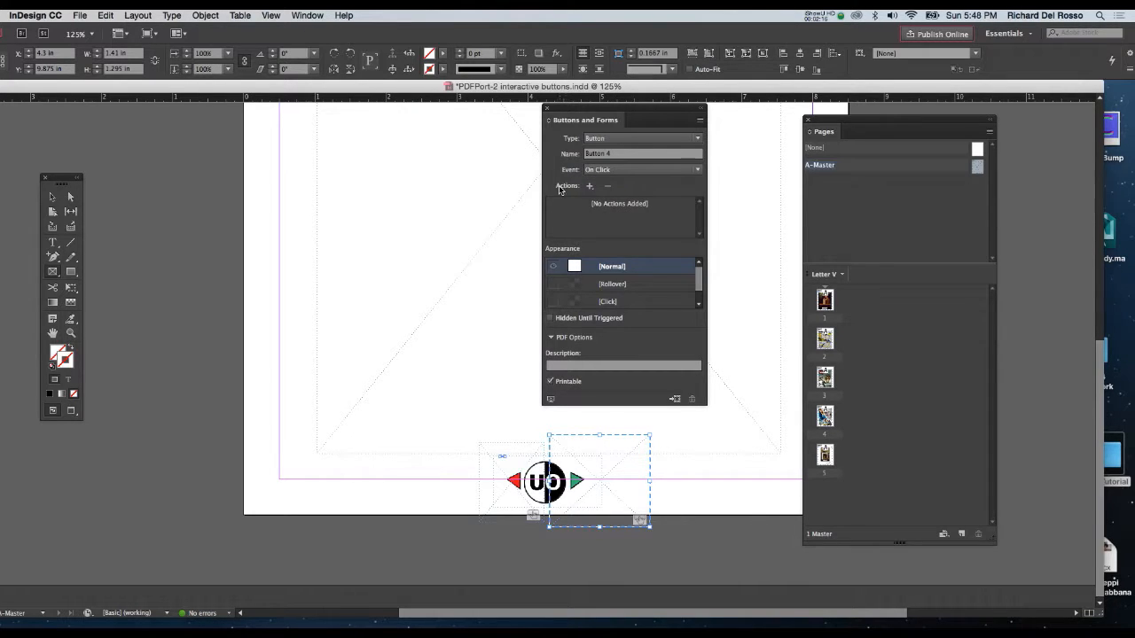
{"action": "left_click", "coordinate": [589, 186]}
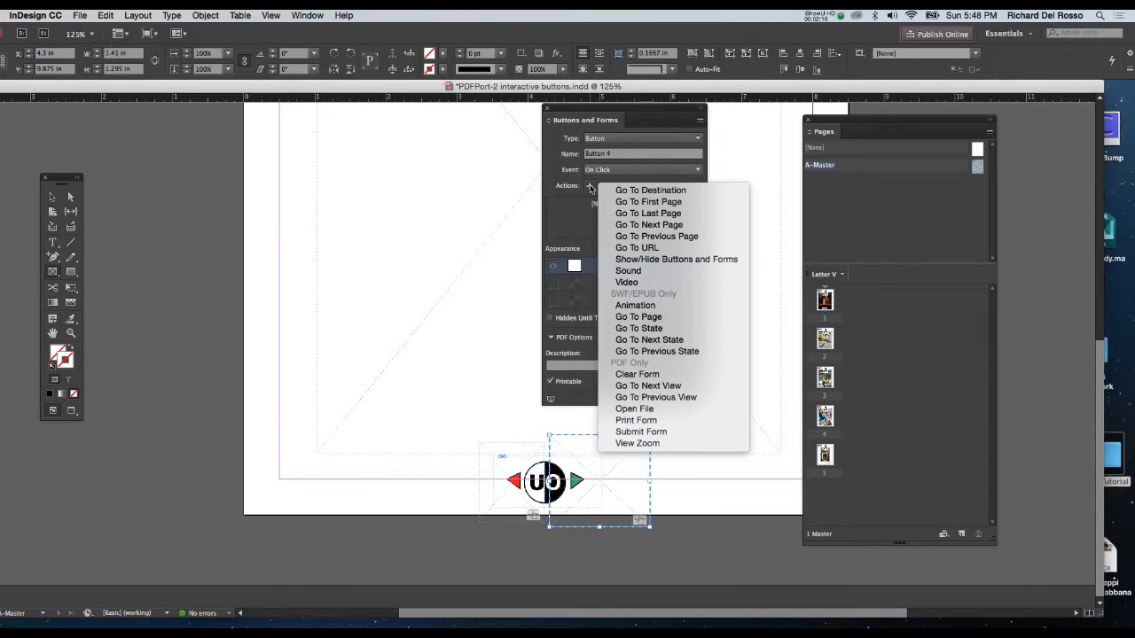
{"action": "left_click", "coordinate": [621, 225]}
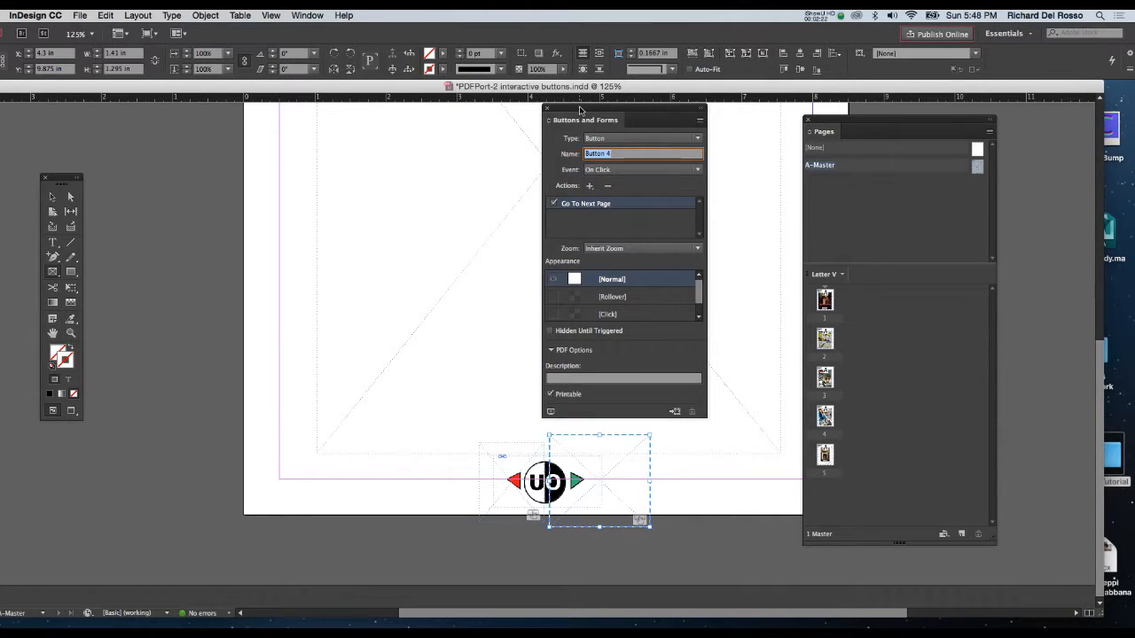
{"action": "key", "text": "super+s"}
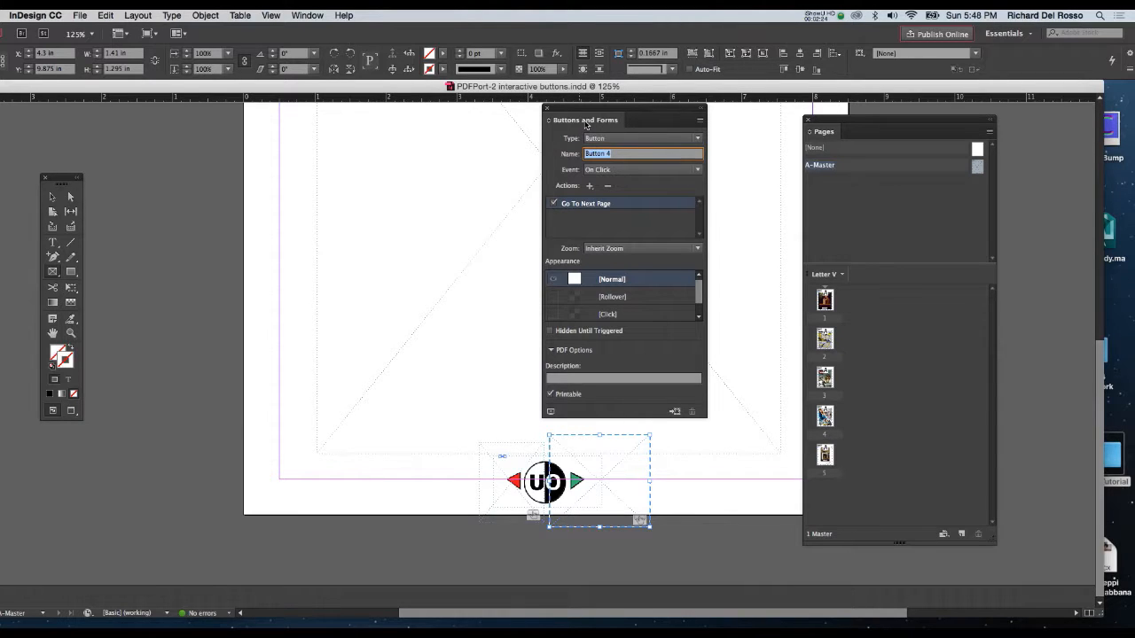
{"action": "left_click_drag", "start_coordinate": [583, 113], "coordinate": [139, 183]}
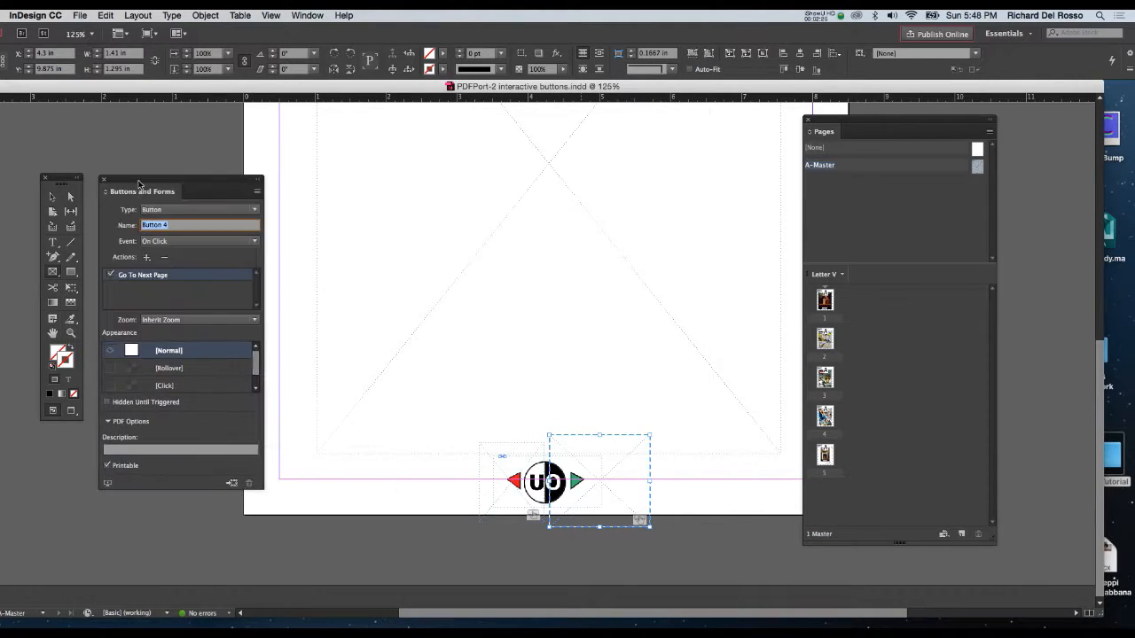
{"action": "left_click", "coordinate": [104, 179]}
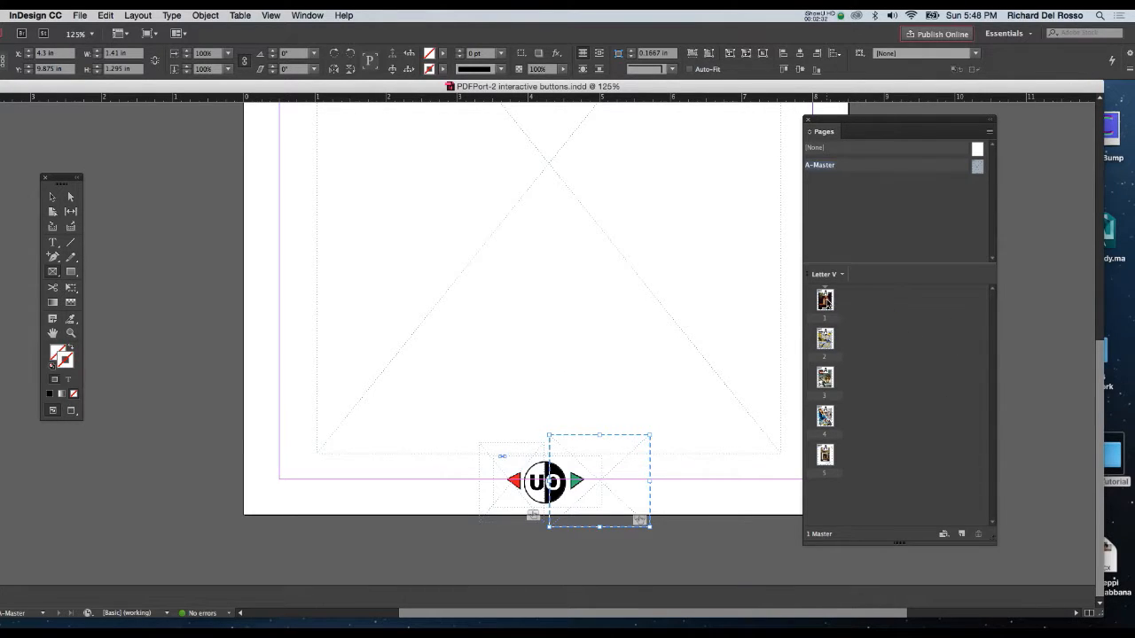
Open page 1 and override all of its master page items.
{"action": "double_click", "coordinate": [825, 298]}
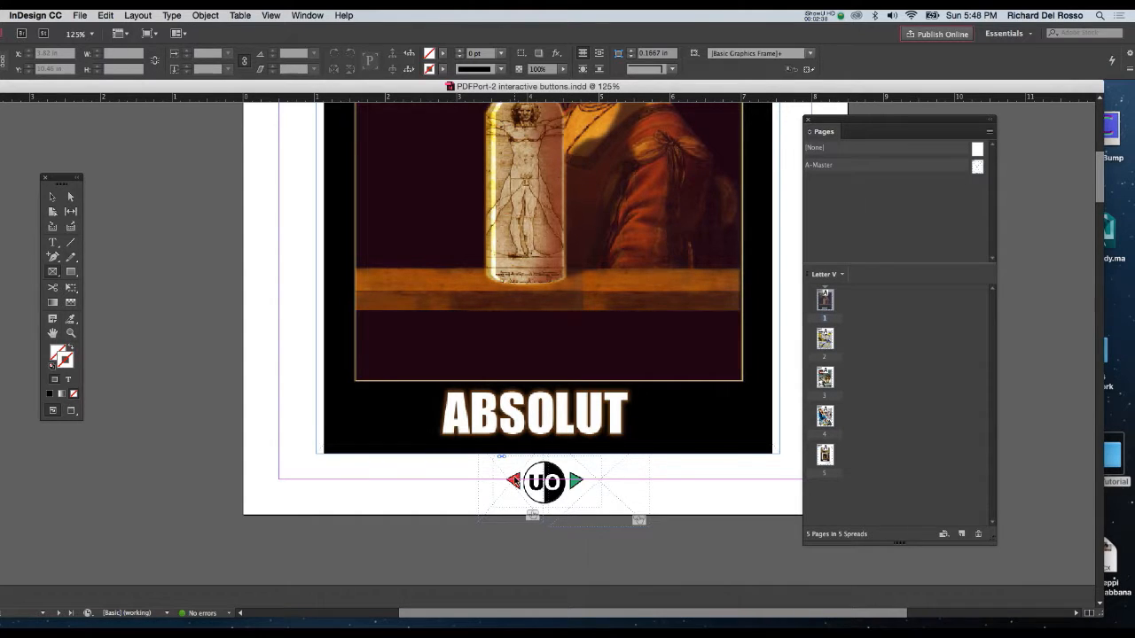
{"action": "key", "text": "super+minus"}
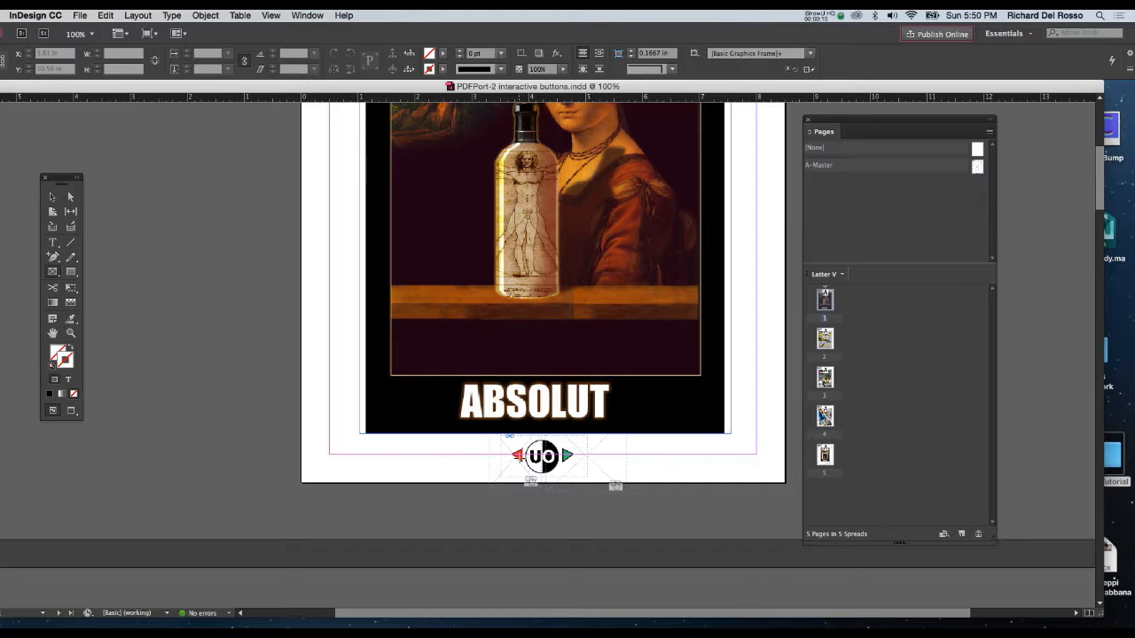
{"action": "right_click", "coordinate": [831, 303]}
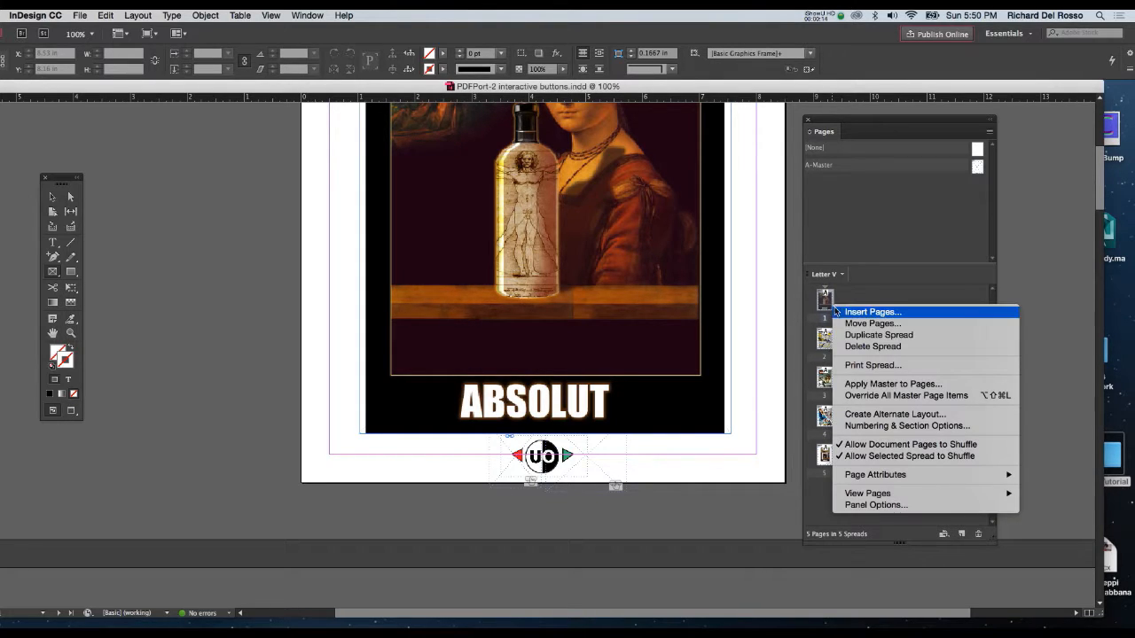
{"action": "left_click", "coordinate": [874, 395]}
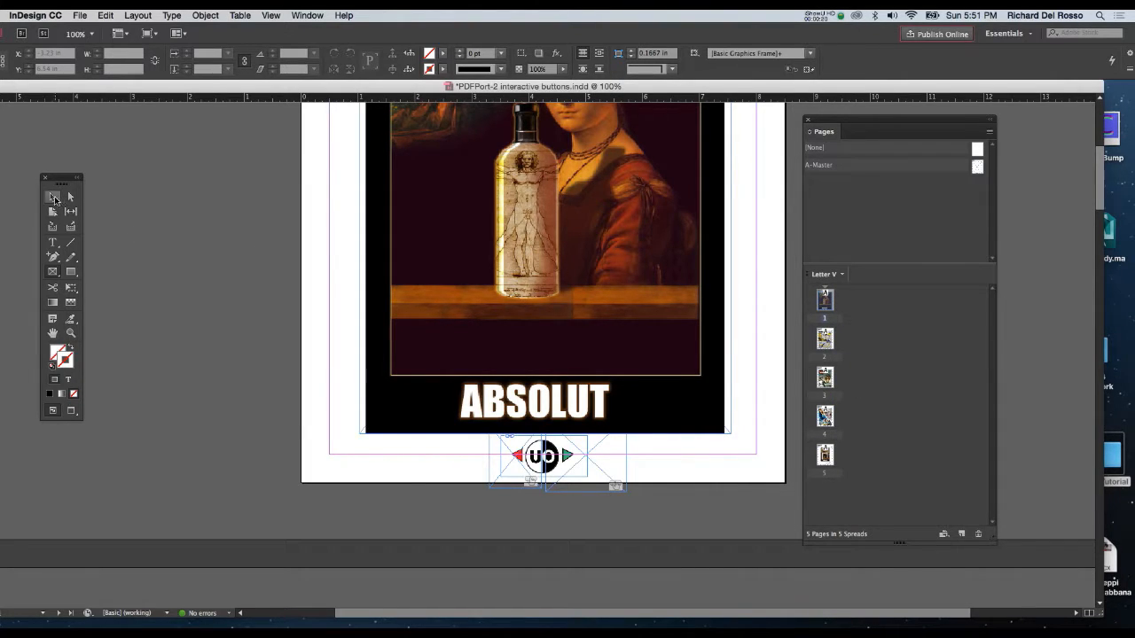
Delete the button frame over the red arrow on page 1.
{"action": "left_click", "coordinate": [53, 197]}
{"action": "left_click", "coordinate": [499, 470]}
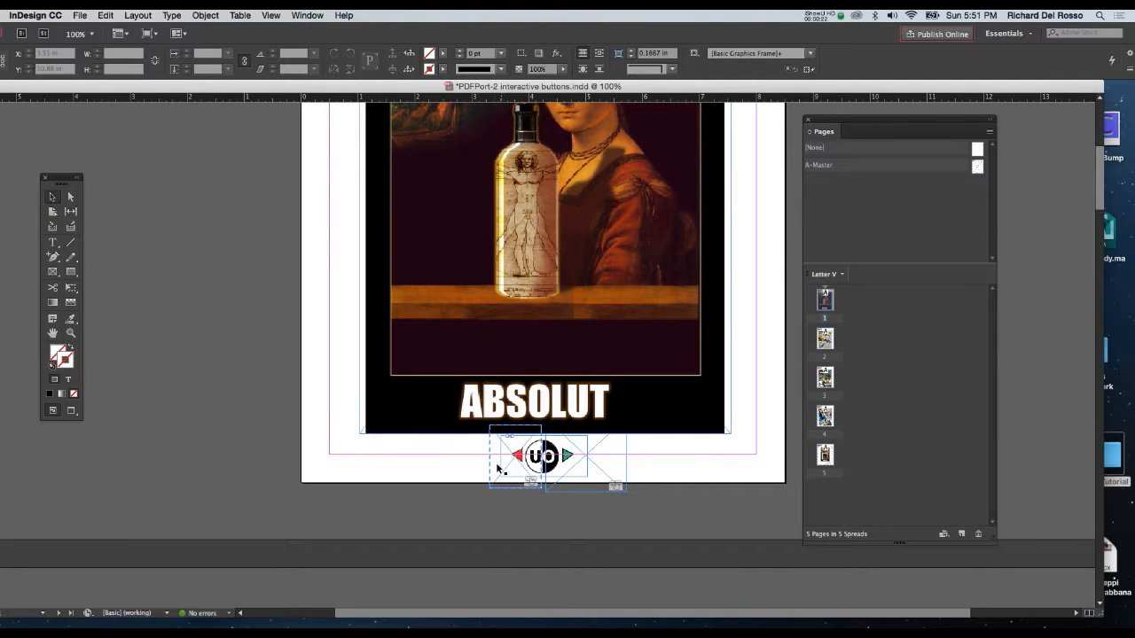
{"action": "left_click", "coordinate": [496, 467]}
{"action": "key", "text": "Delete"}
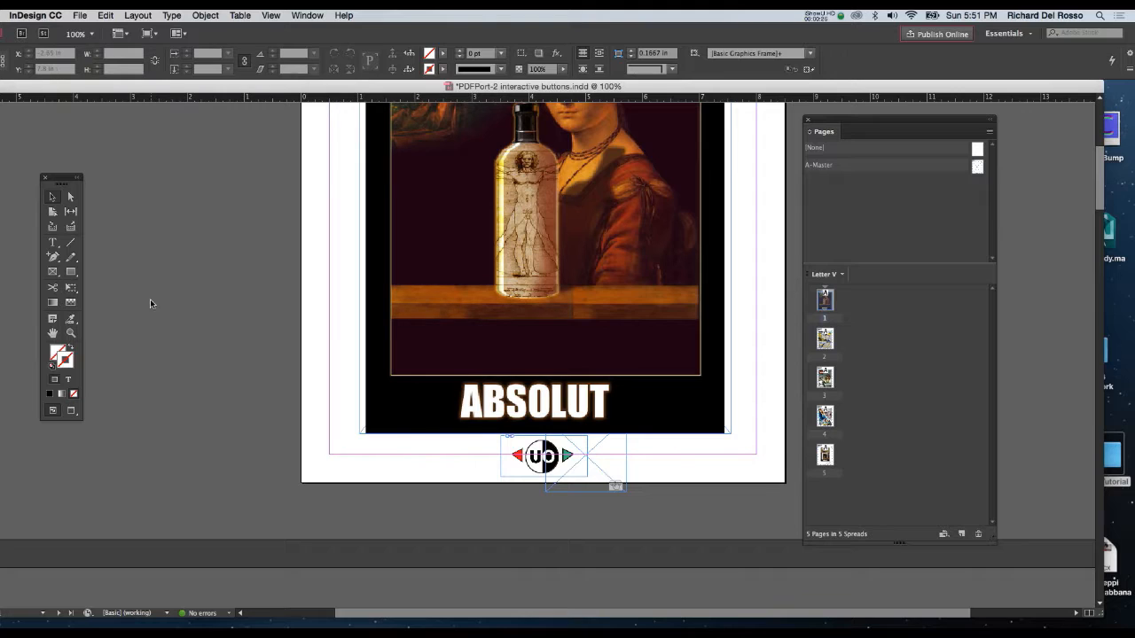
Draw a frame about 1.16 × 1 in over page 1's red arrow and left half of the logo, and fill it with white.
{"action": "key", "text": "f"}
{"action": "left_click_drag", "start_coordinate": [475, 491], "coordinate": [541, 433]}
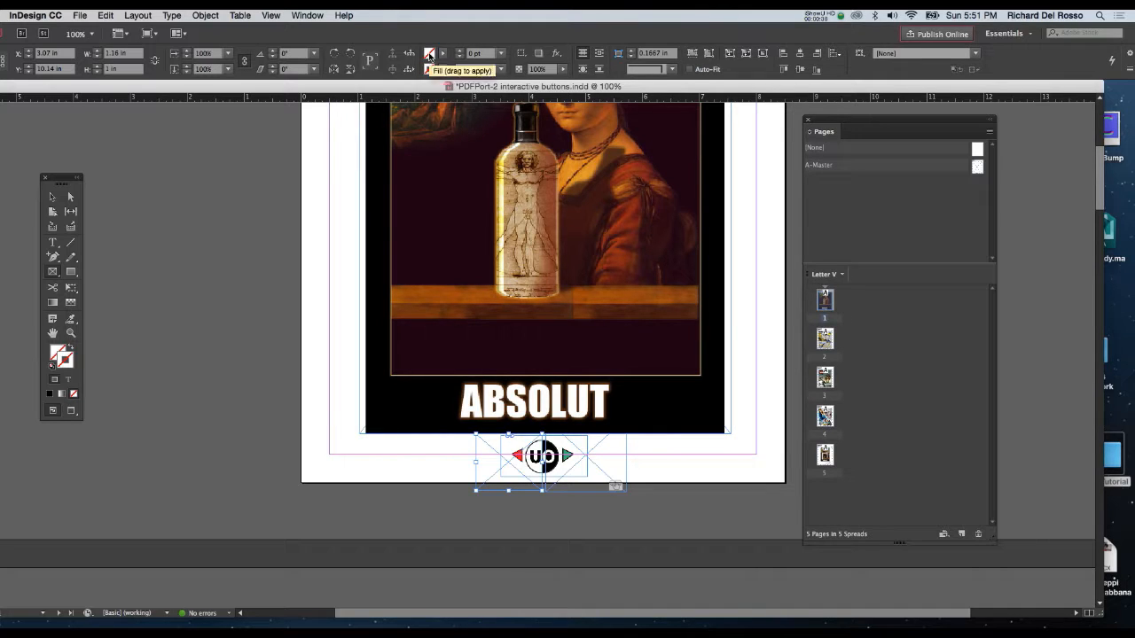
{"action": "double_click", "coordinate": [429, 55]}
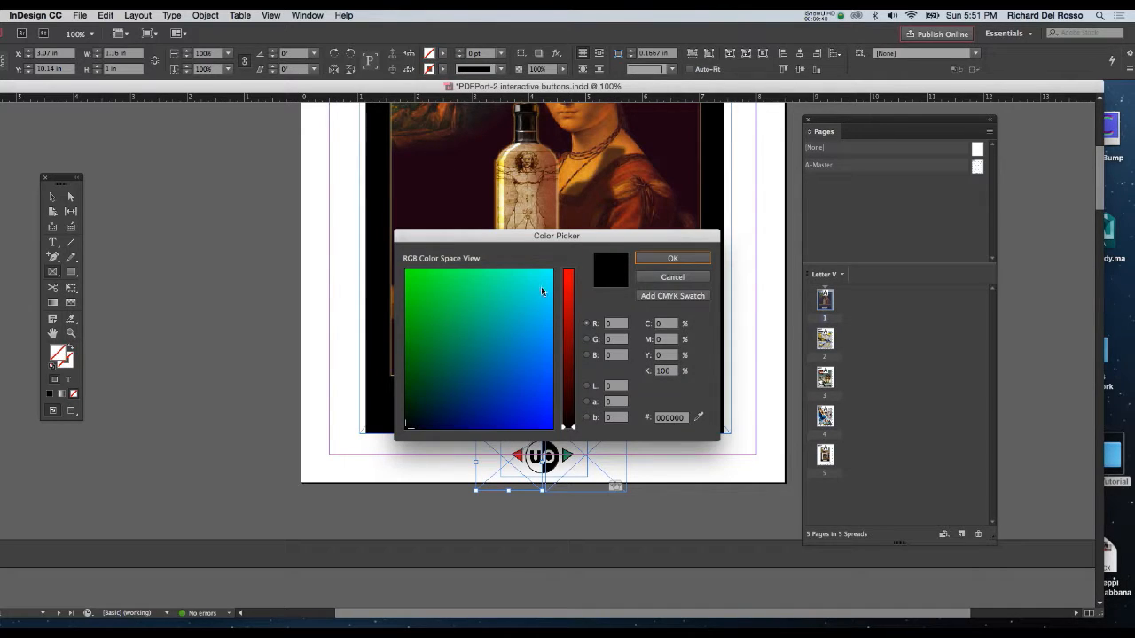
{"action": "left_click_drag", "start_coordinate": [536, 321], "coordinate": [554, 262]}
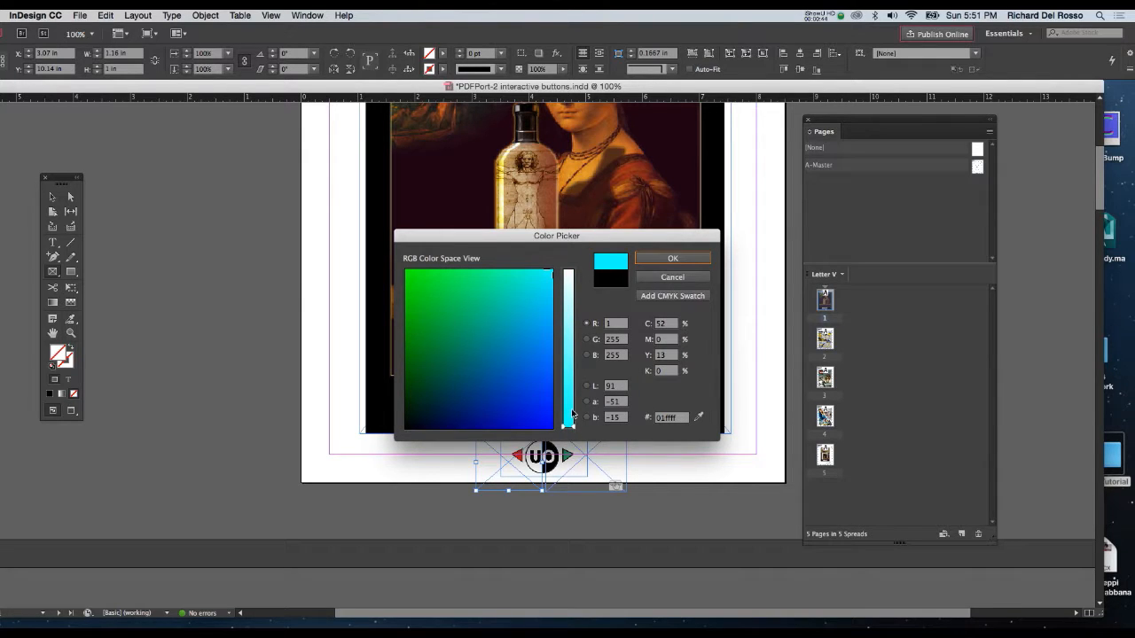
{"action": "left_click_drag", "start_coordinate": [573, 415], "coordinate": [573, 267]}
{"action": "left_click", "coordinate": [660, 260]}
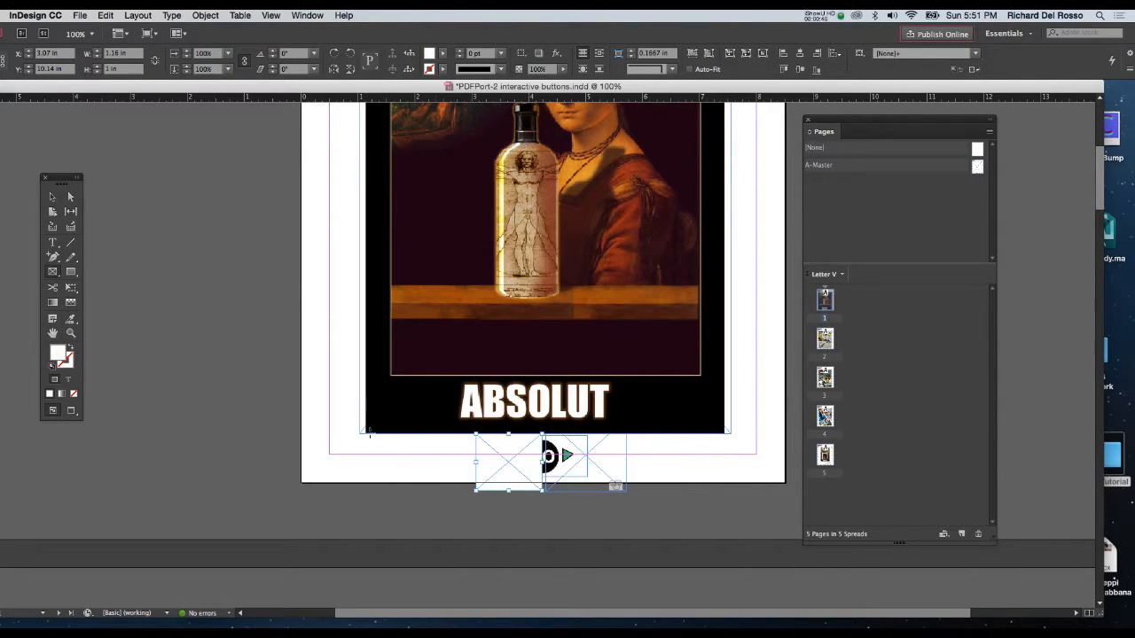
{"action": "left_click", "coordinate": [52, 196]}
Open page 5 and override all of its master page items.
{"action": "double_click", "coordinate": [824, 455]}
{"action": "right_click", "coordinate": [830, 456]}
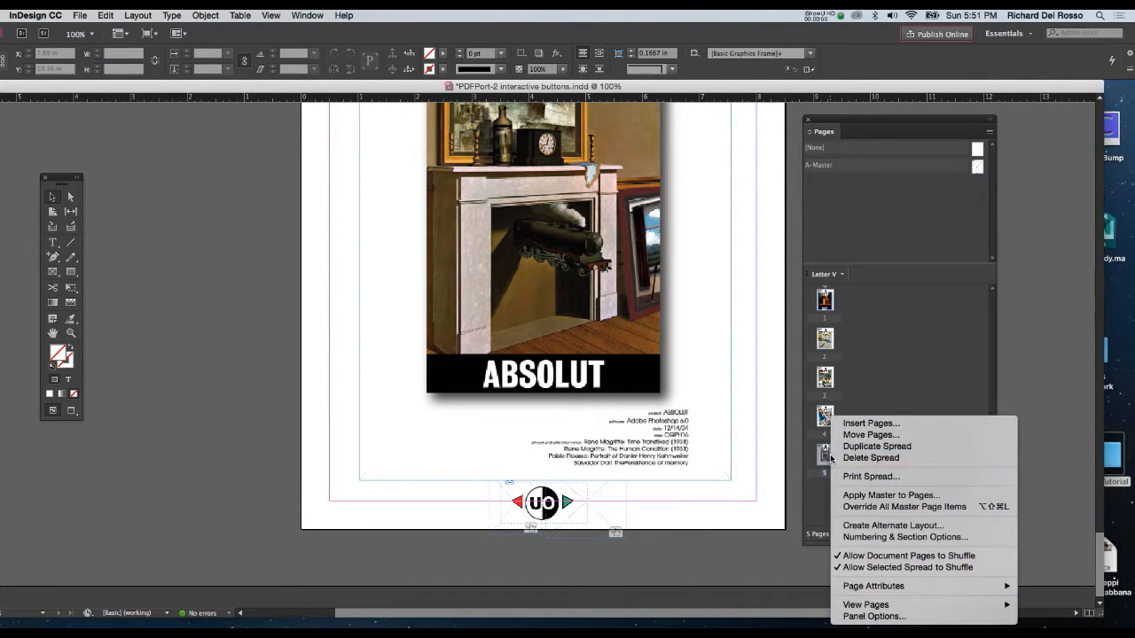
{"action": "left_click", "coordinate": [858, 506]}
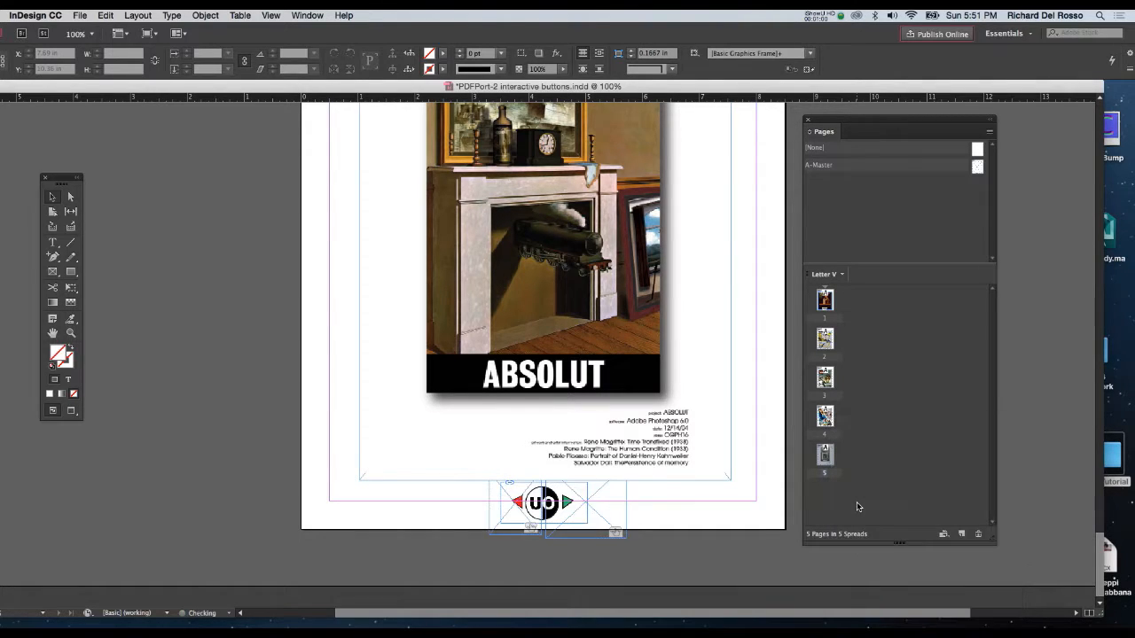
Delete the Go To Last Page action from the red-arrow button on page 5.
{"action": "left_click", "coordinate": [538, 517]}
{"action": "left_click", "coordinate": [490, 497]}
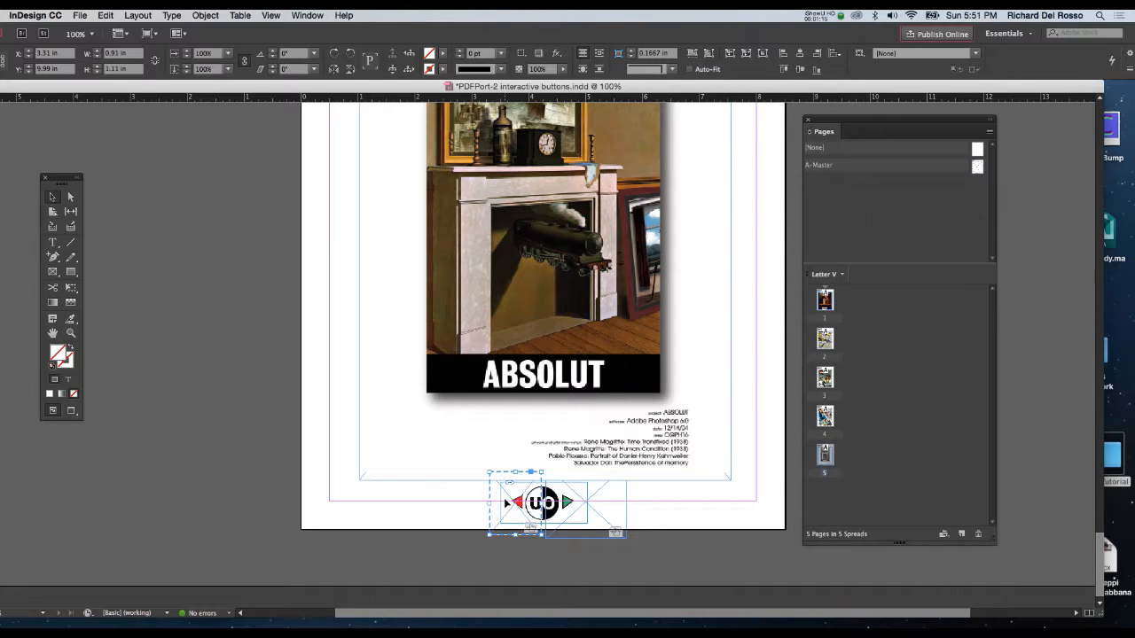
{"action": "left_click", "coordinate": [301, 15]}
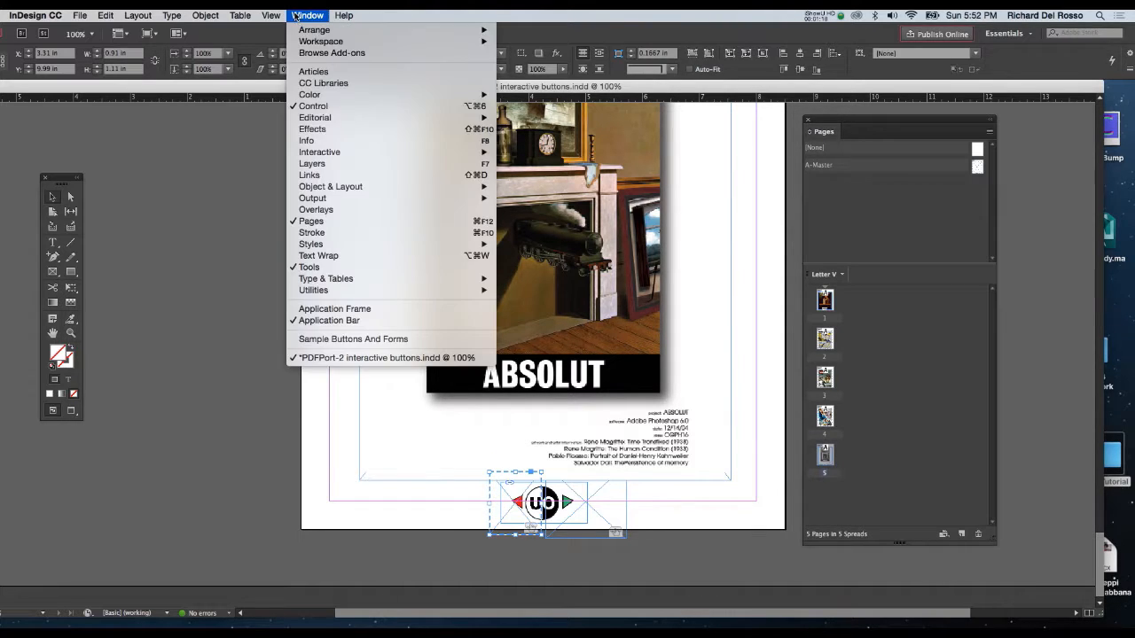
{"action": "mouse_move", "coordinate": [363, 155]}
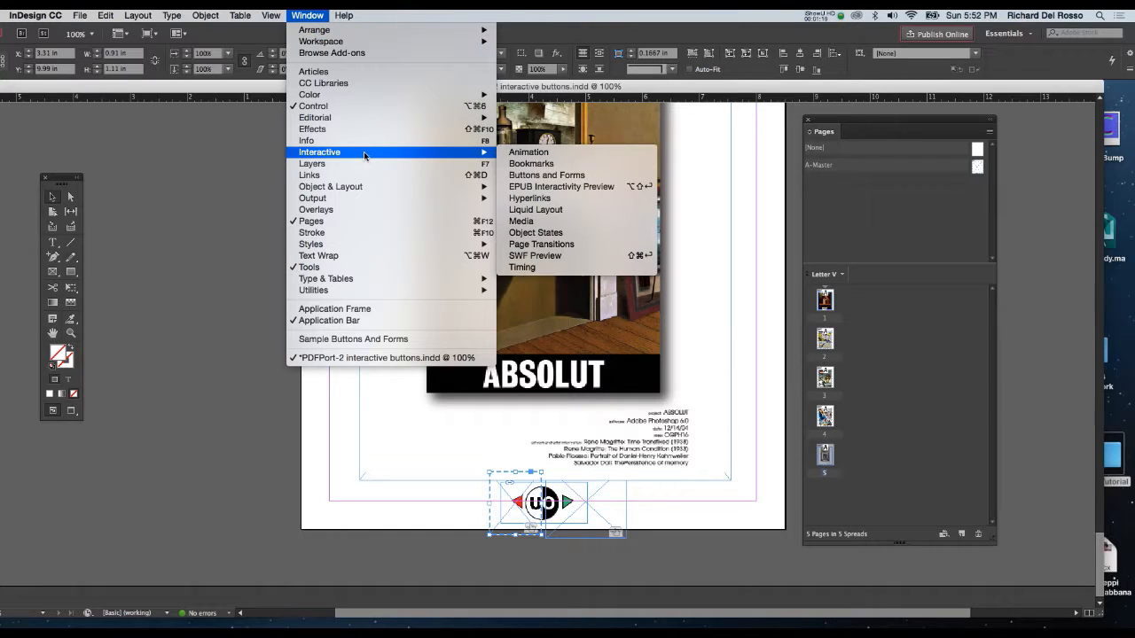
{"action": "left_click", "coordinate": [517, 174]}
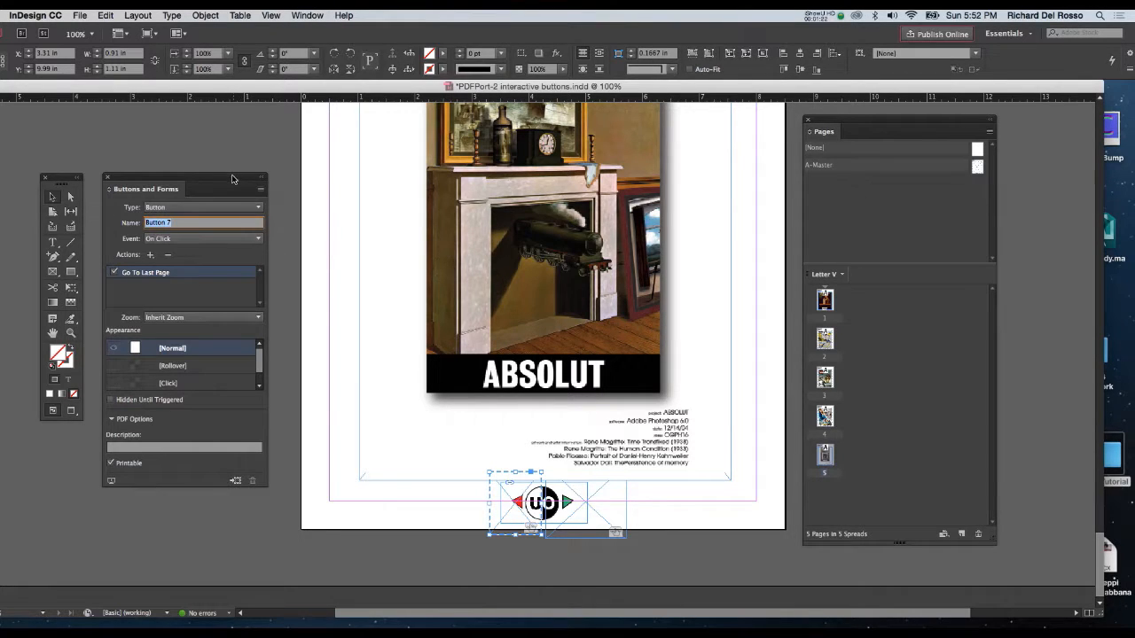
{"action": "left_click_drag", "start_coordinate": [240, 179], "coordinate": [349, 168]}
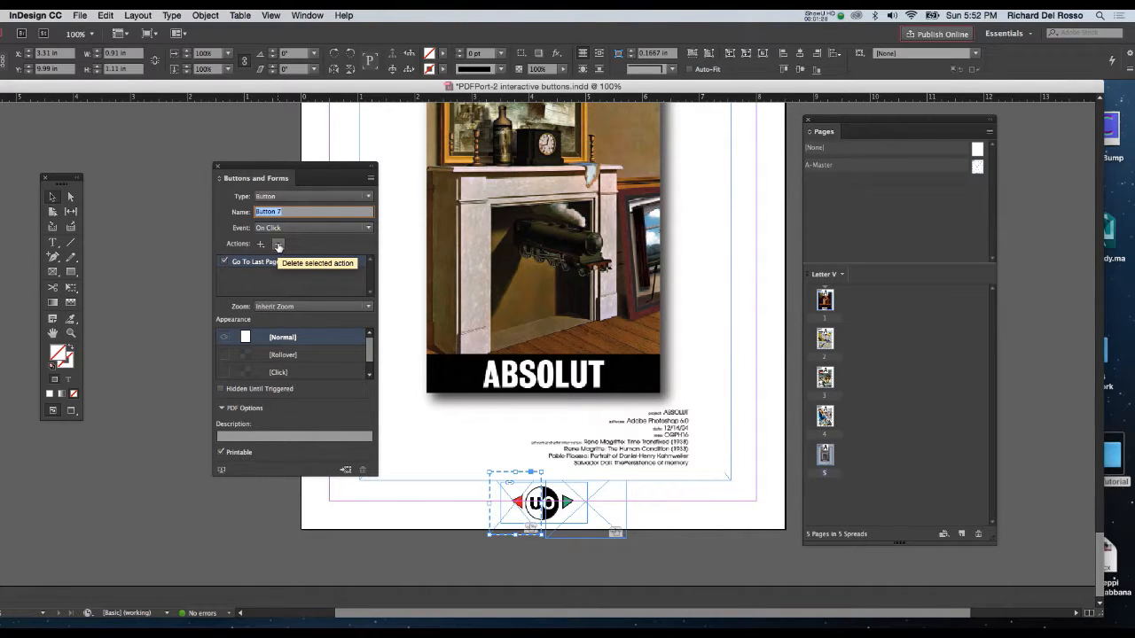
{"action": "left_click", "coordinate": [278, 246]}
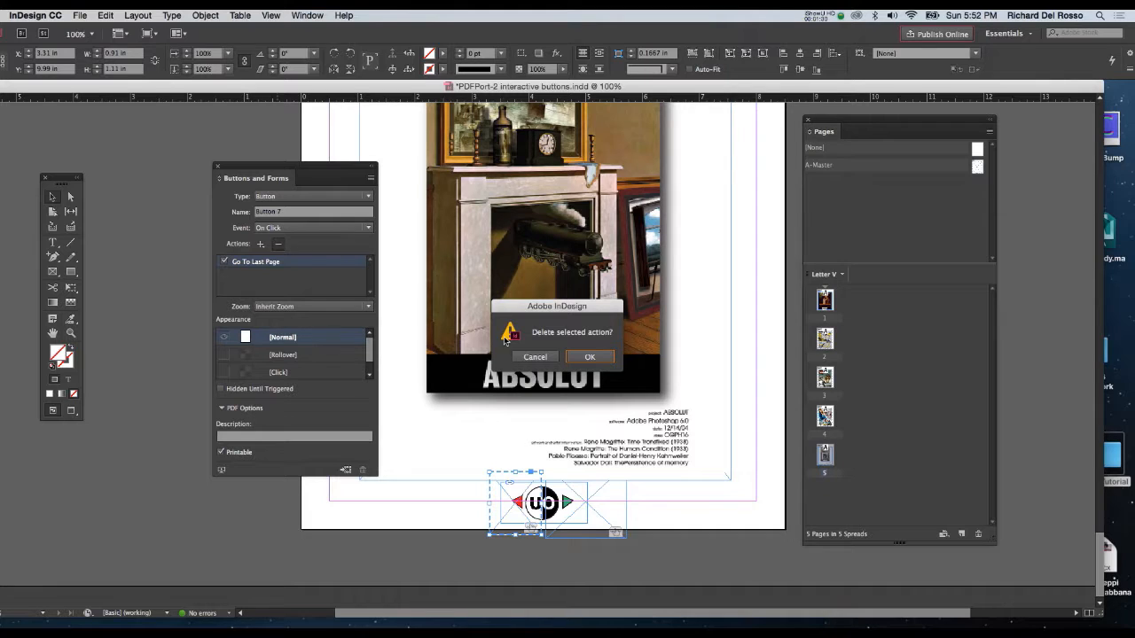
{"action": "left_click", "coordinate": [590, 357]}
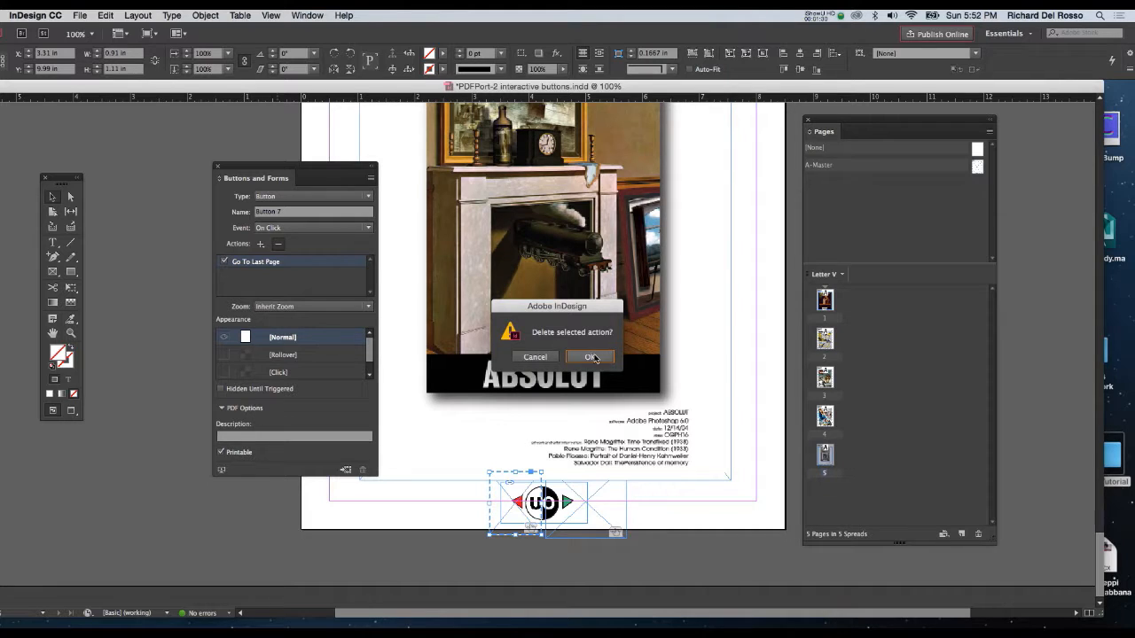
Add the Go To First Page action to page 5's red-arrow button and save the document.
{"action": "left_click", "coordinate": [260, 244]}
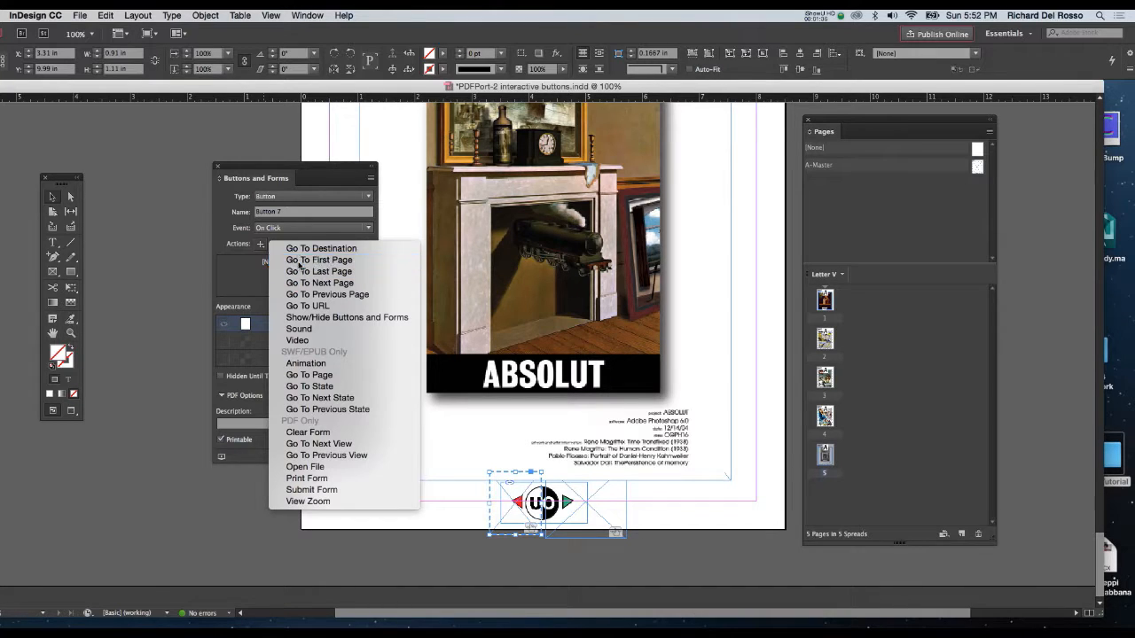
{"action": "left_click", "coordinate": [299, 262]}
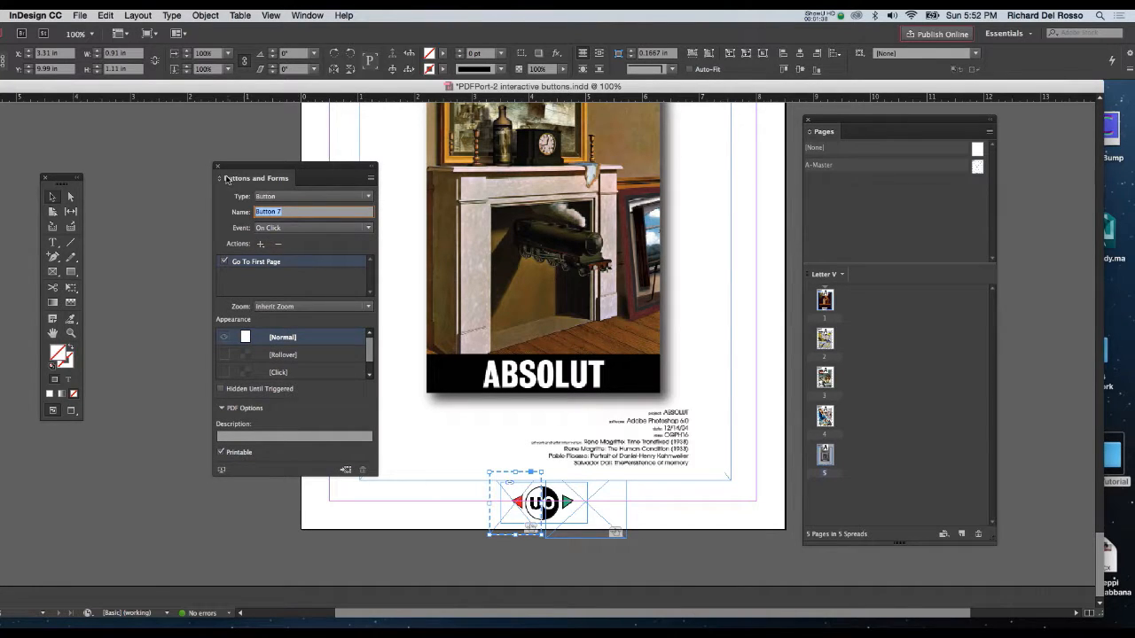
{"action": "left_click_drag", "start_coordinate": [244, 174], "coordinate": [207, 165]}
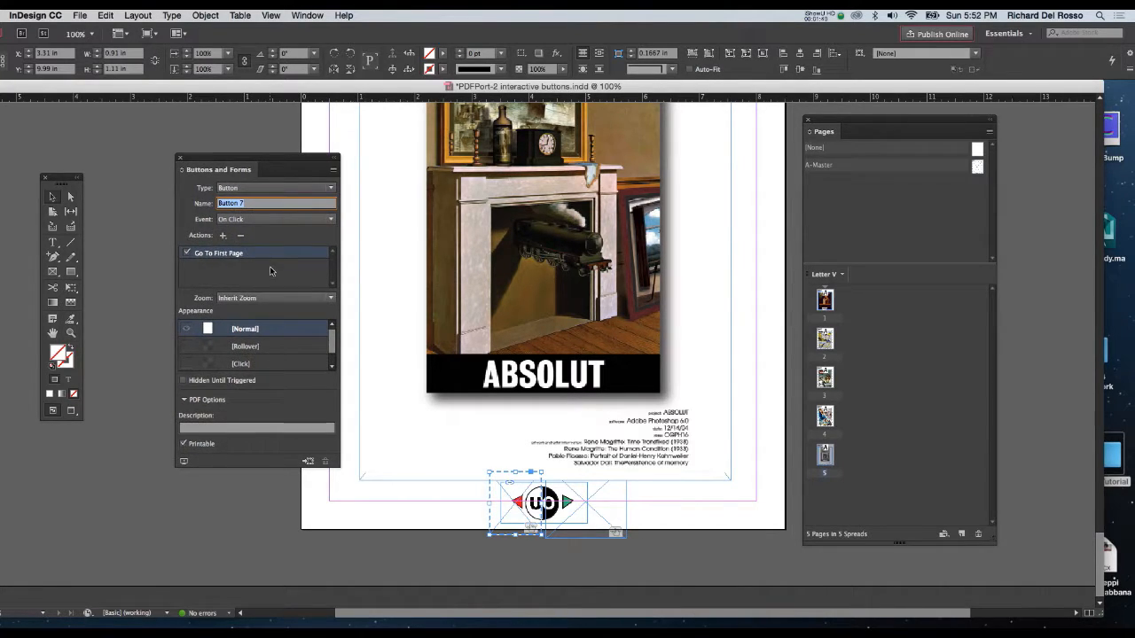
{"action": "key", "text": "super+s"}
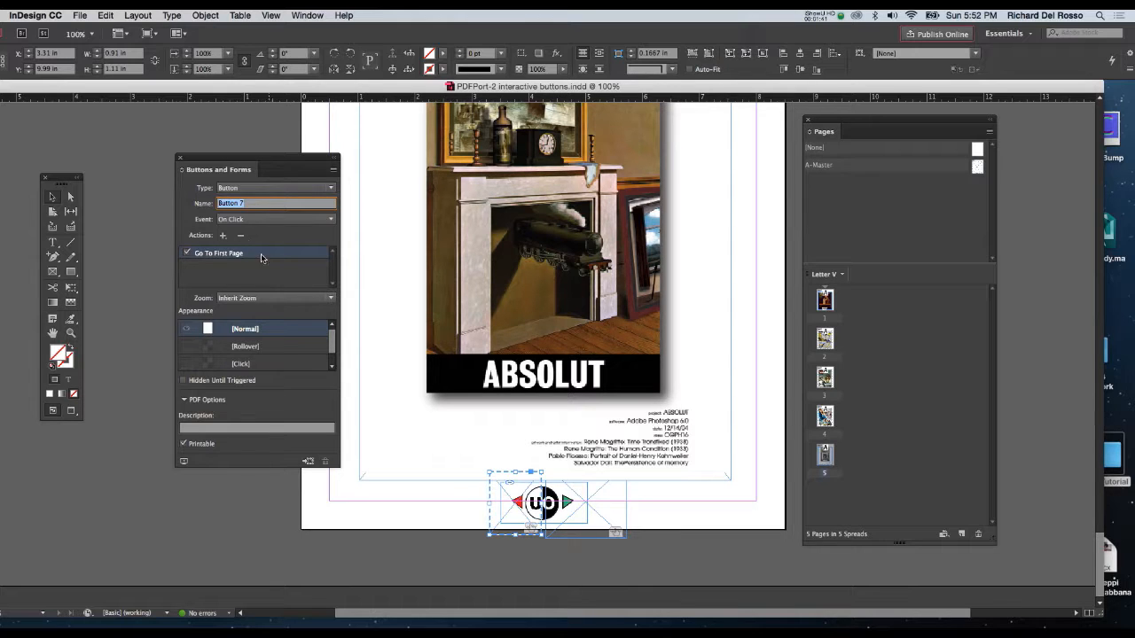
Export all pages as an Adobe PDF (Interactive) named PDFPort-2 interactive buttons in the Anton Tutorial folder.
{"action": "left_click", "coordinate": [81, 15]}
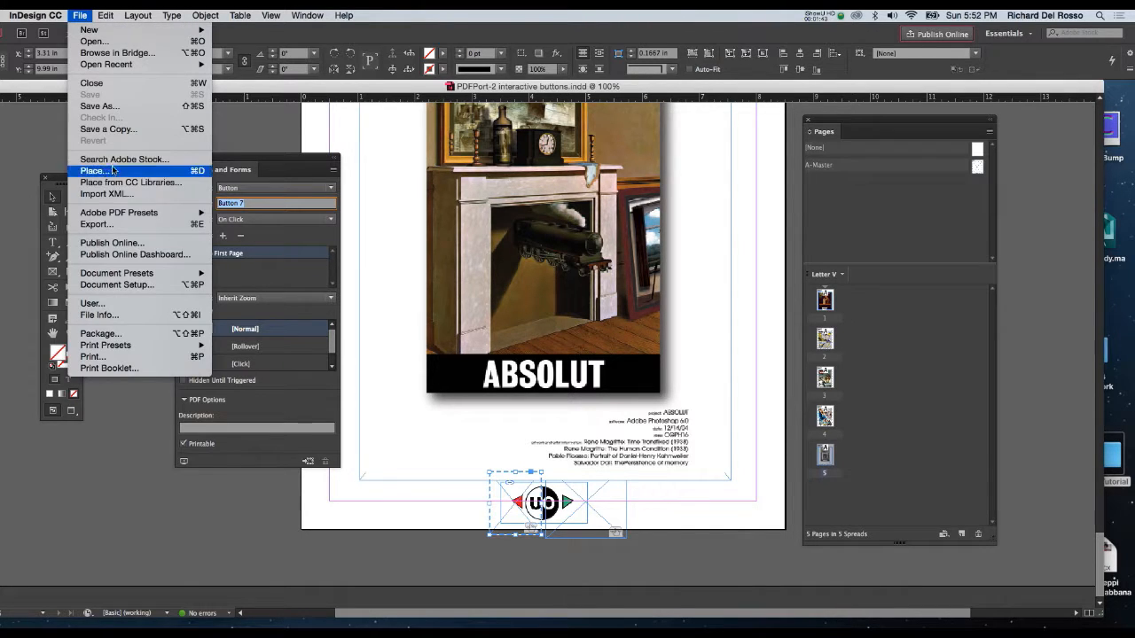
{"action": "left_click", "coordinate": [131, 224]}
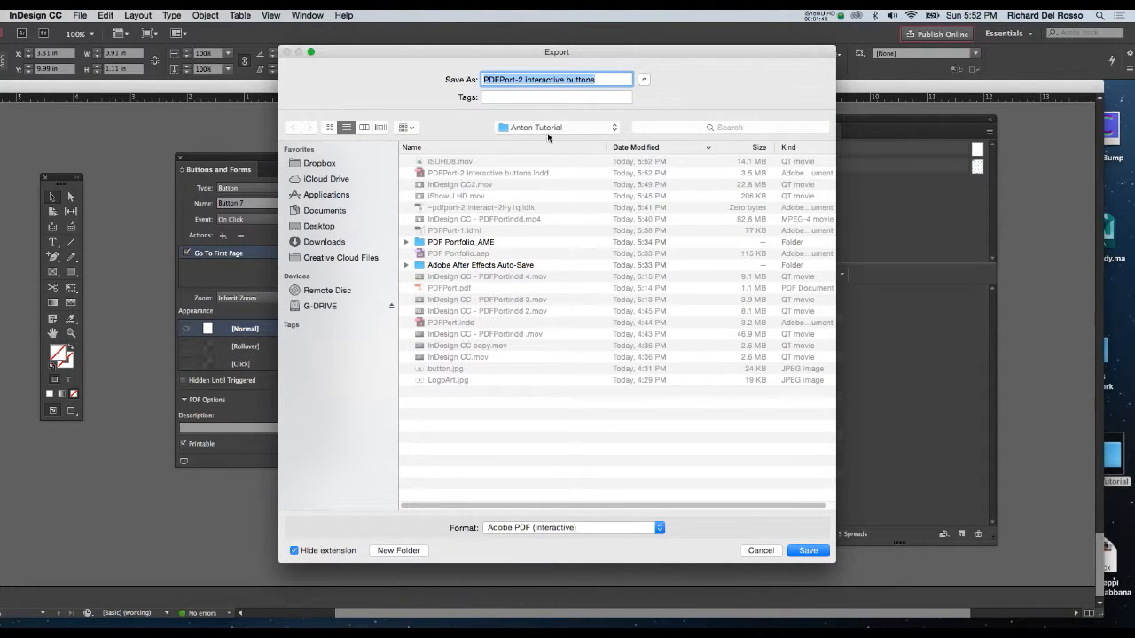
{"action": "left_click", "coordinate": [802, 550]}
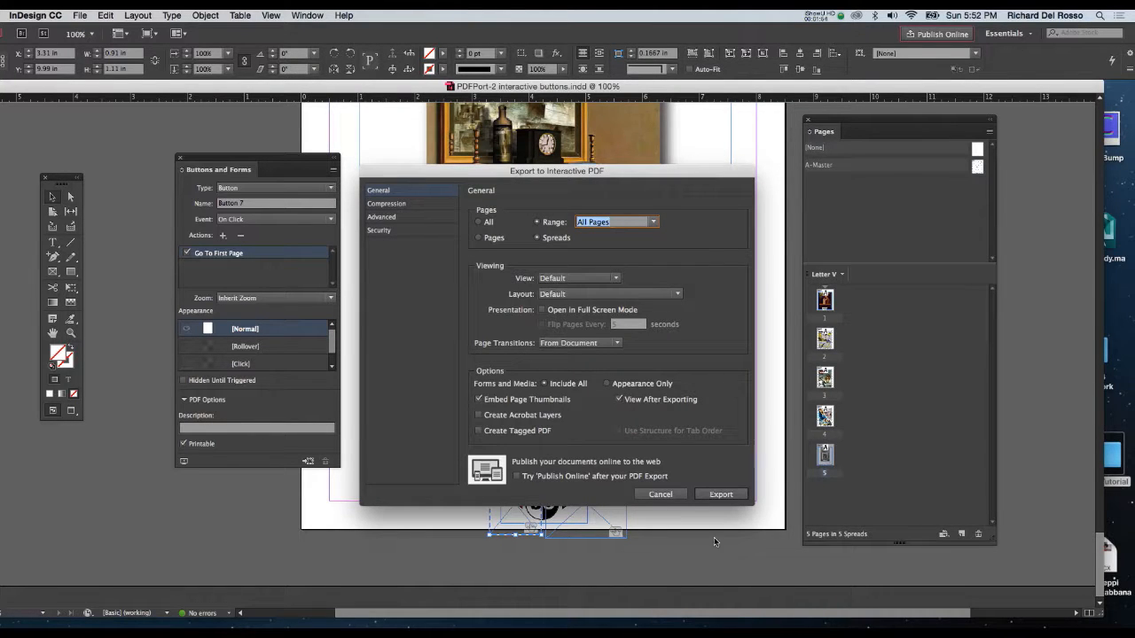
{"action": "left_click", "coordinate": [712, 498]}
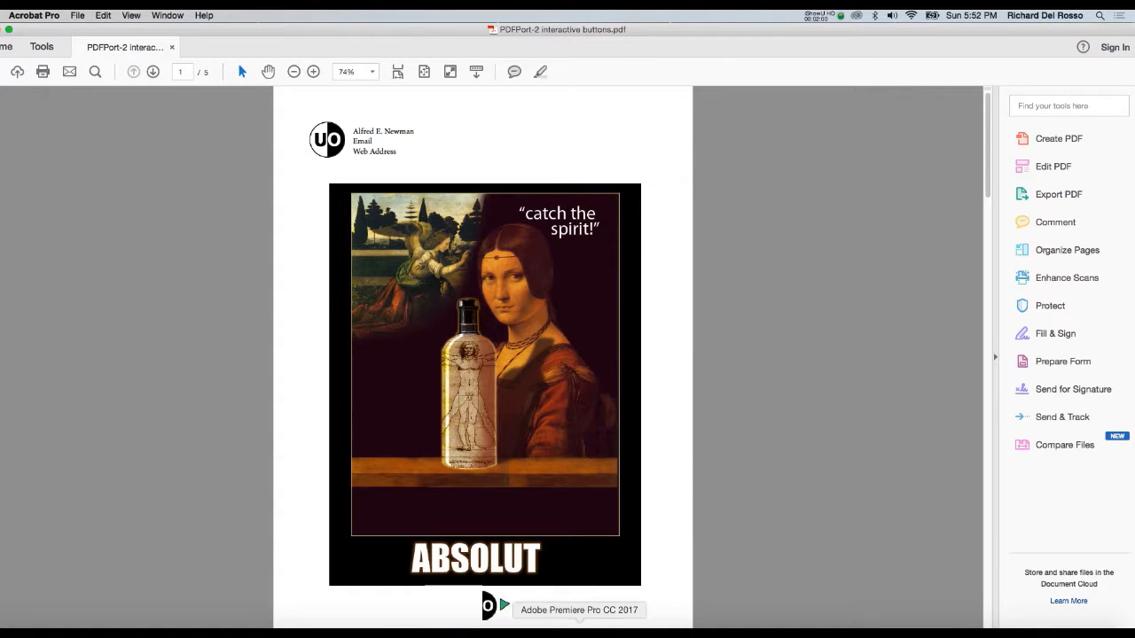
In Acrobat Pro, test the exported PDF by paging forward with the green arrow to page 5 and using its red arrow.
{"action": "left_click", "coordinate": [504, 606]}
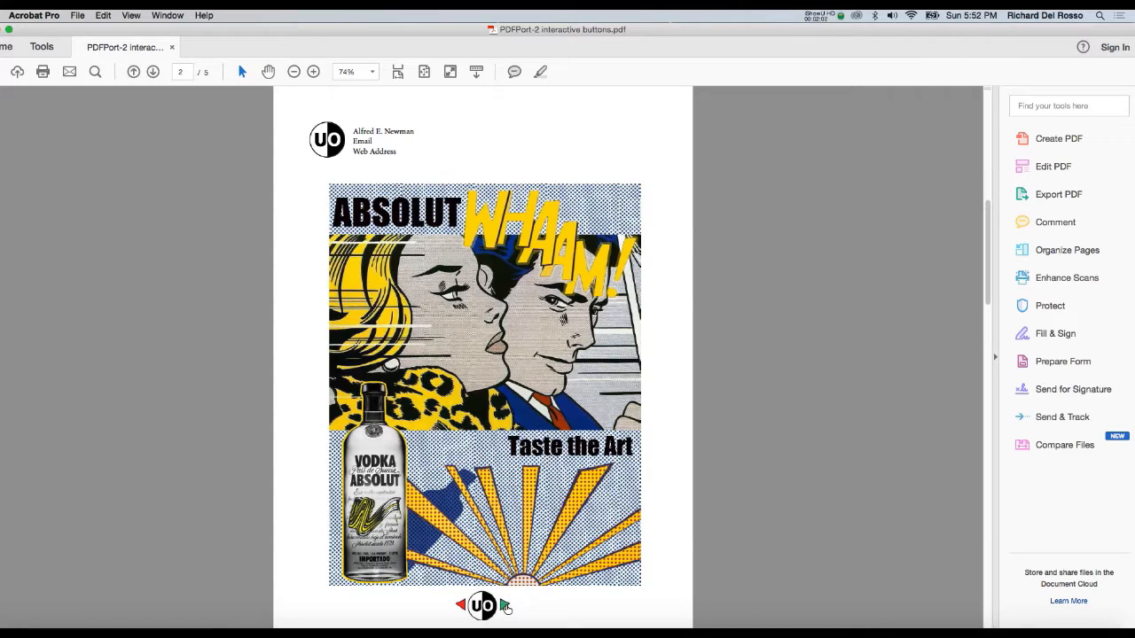
{"action": "left_click", "coordinate": [504, 606]}
{"action": "left_click", "coordinate": [505, 606]}
{"action": "left_click", "coordinate": [505, 605]}
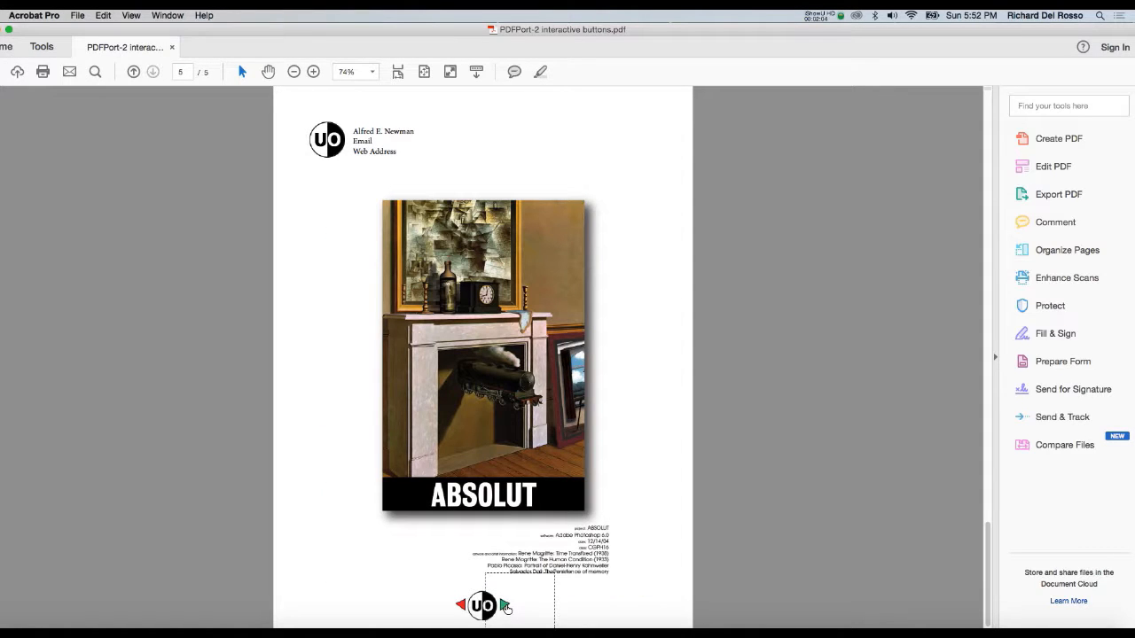
{"action": "left_click", "coordinate": [461, 605]}
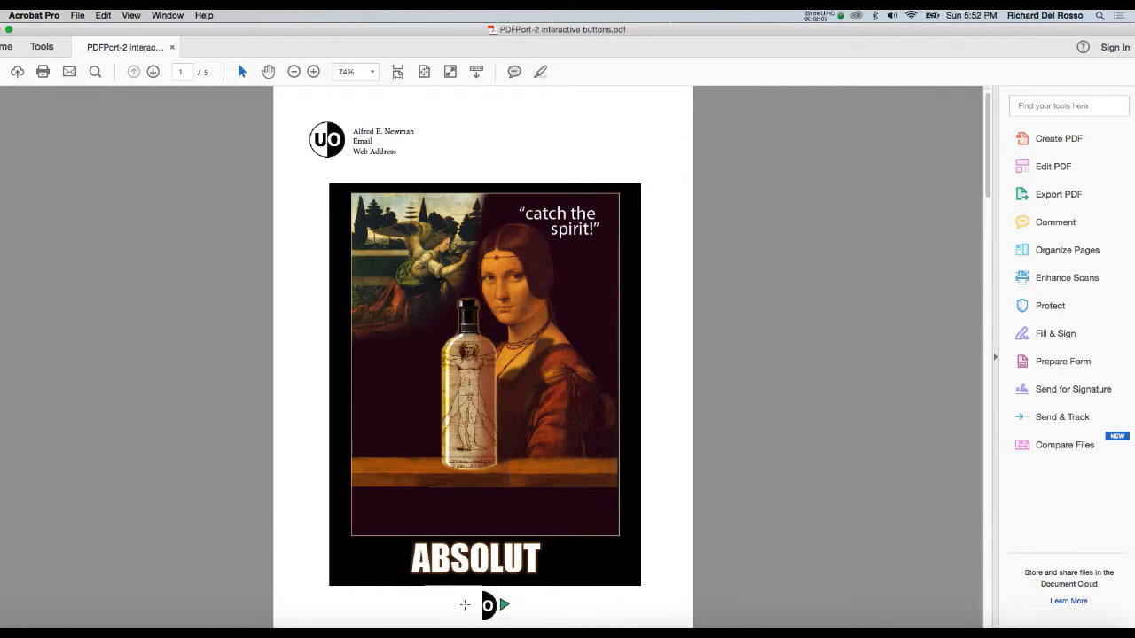